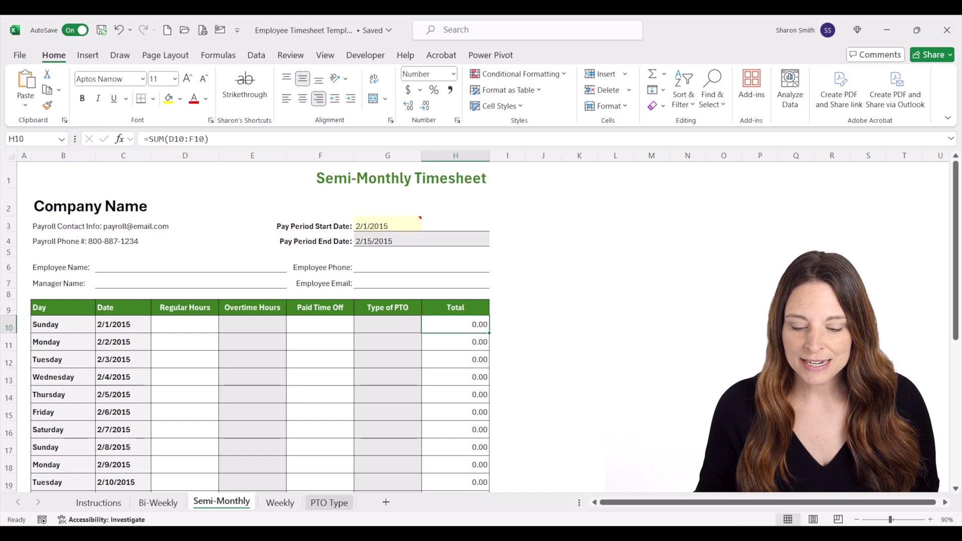
# Zoom out and enter 2/16/2024 as the pay period start date in G3
pyautogui.click(858, 519)
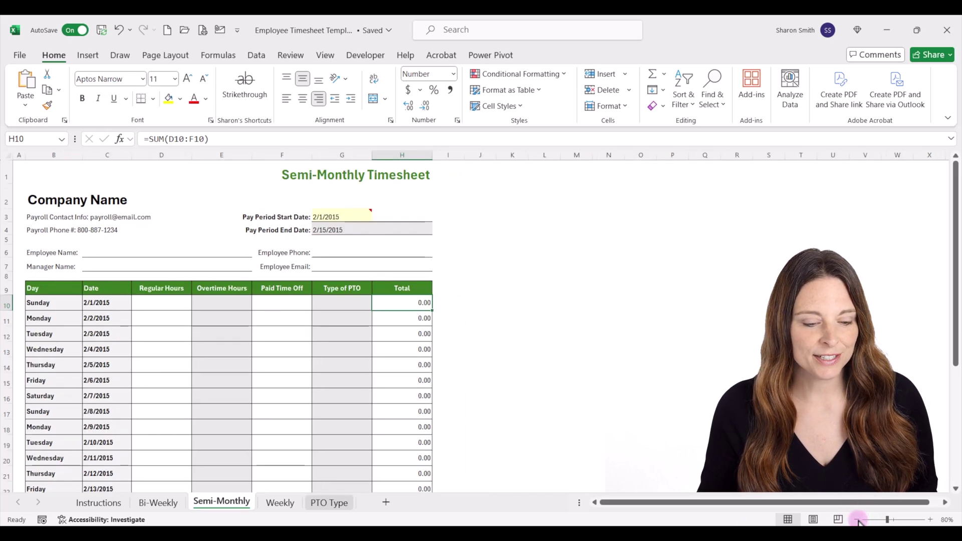
pyautogui.click(858, 520)
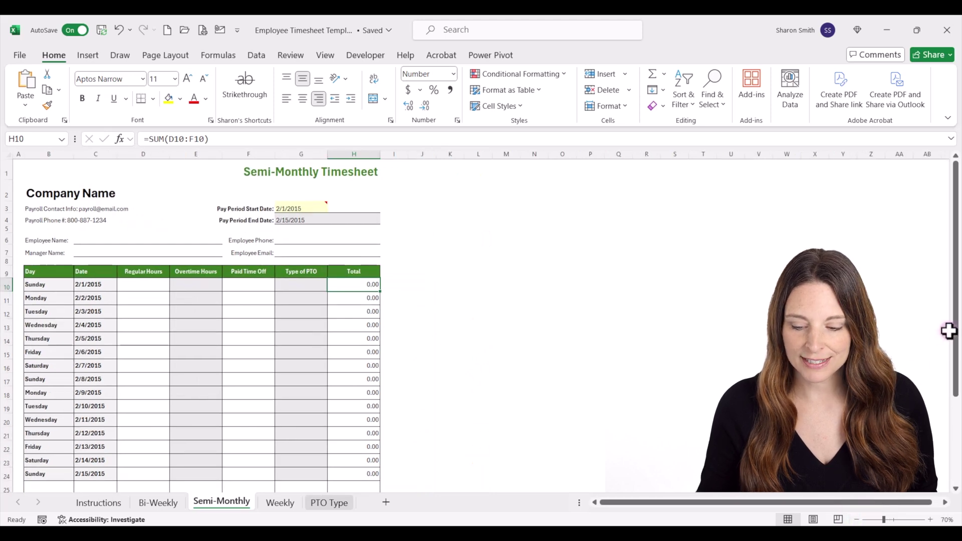
pyautogui.moveTo(955, 330); pyautogui.dragTo(956, 365)
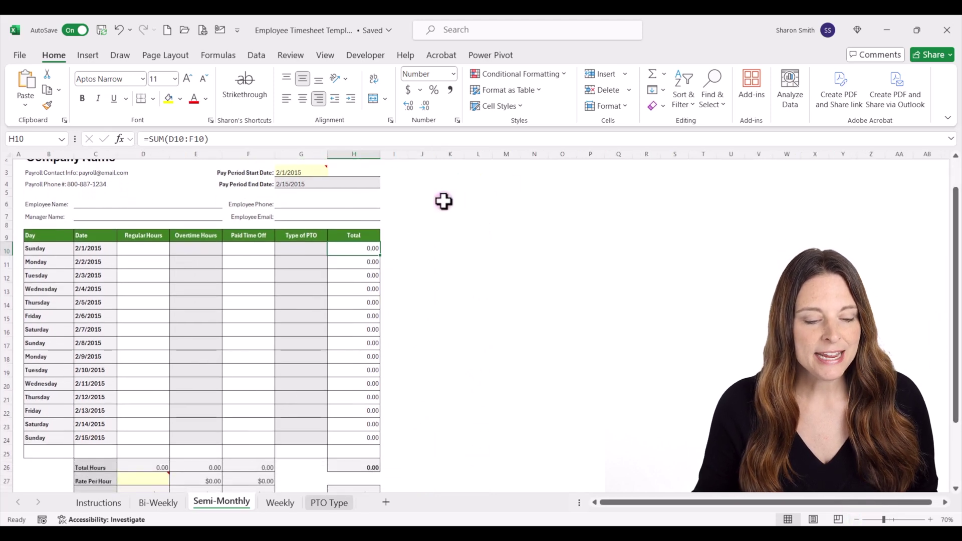
pyautogui.click(300, 173)
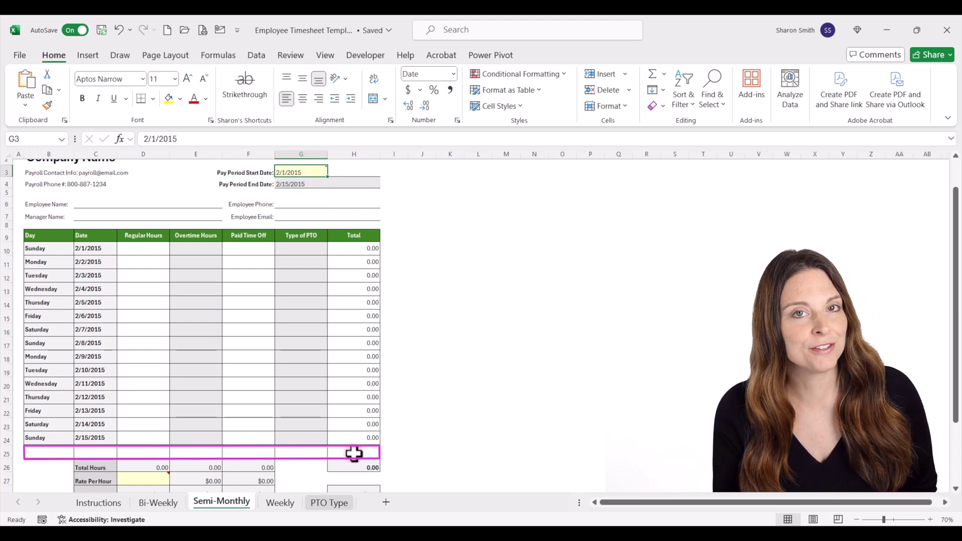
pyautogui.click(297, 173)
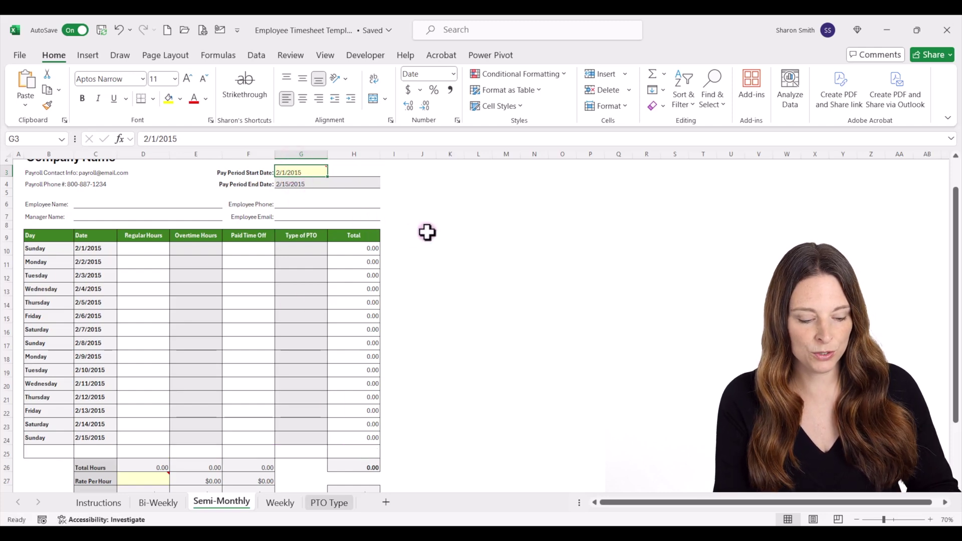
pyautogui.write('2/16')
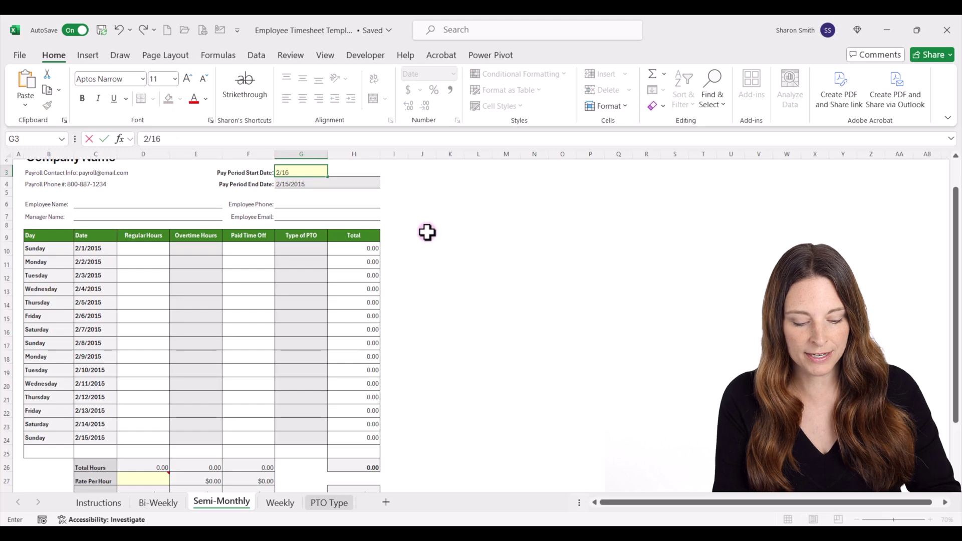
pyautogui.write('024')
pyautogui.press('Return')
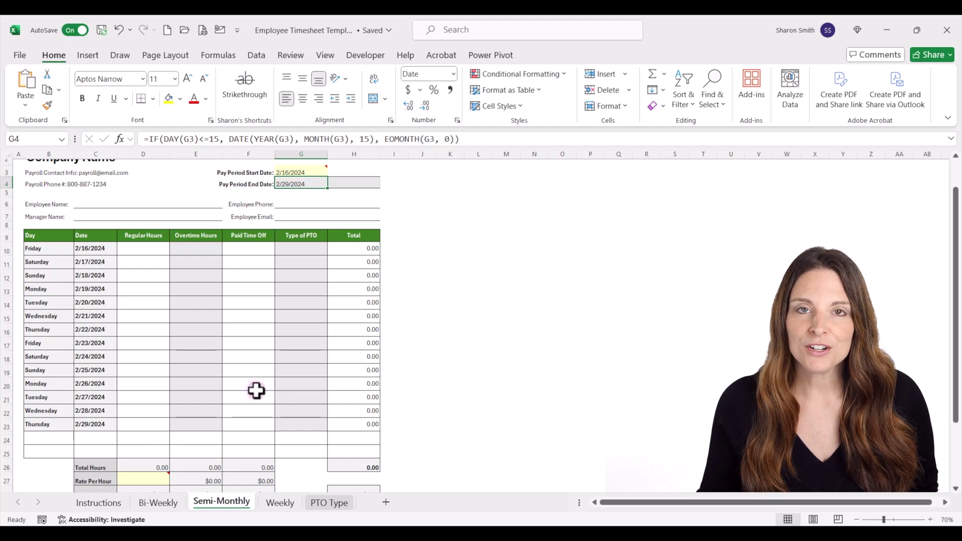
pyautogui.click(931, 520)
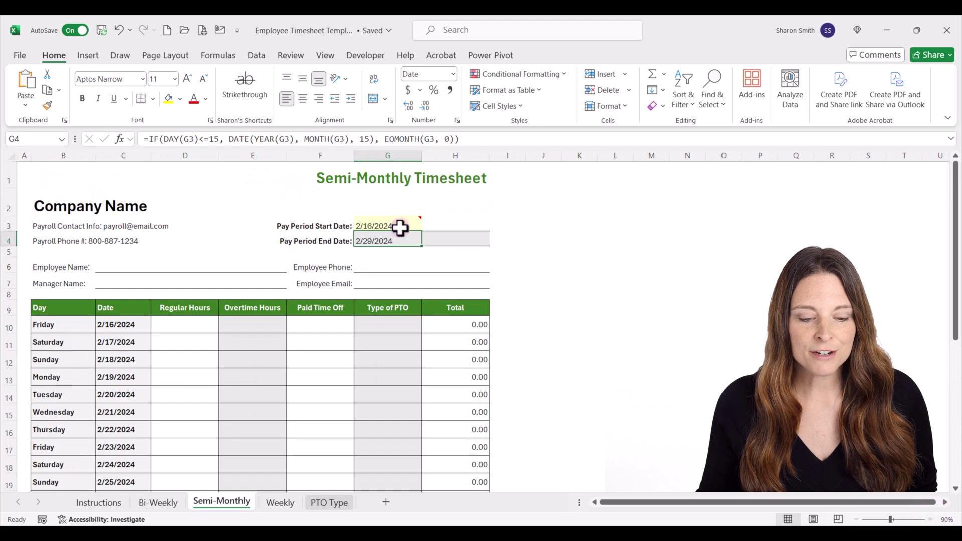
pyautogui.click(399, 228)
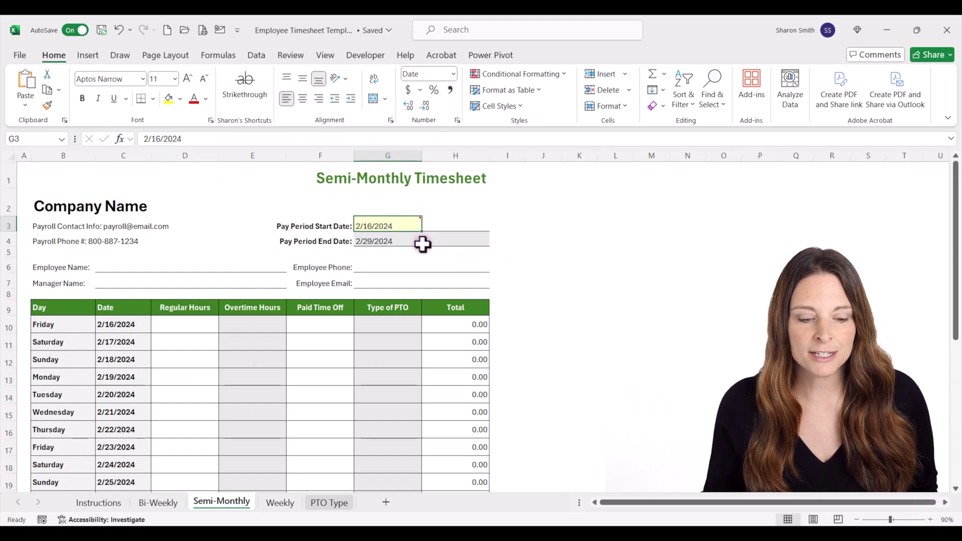
pyautogui.click(406, 241)
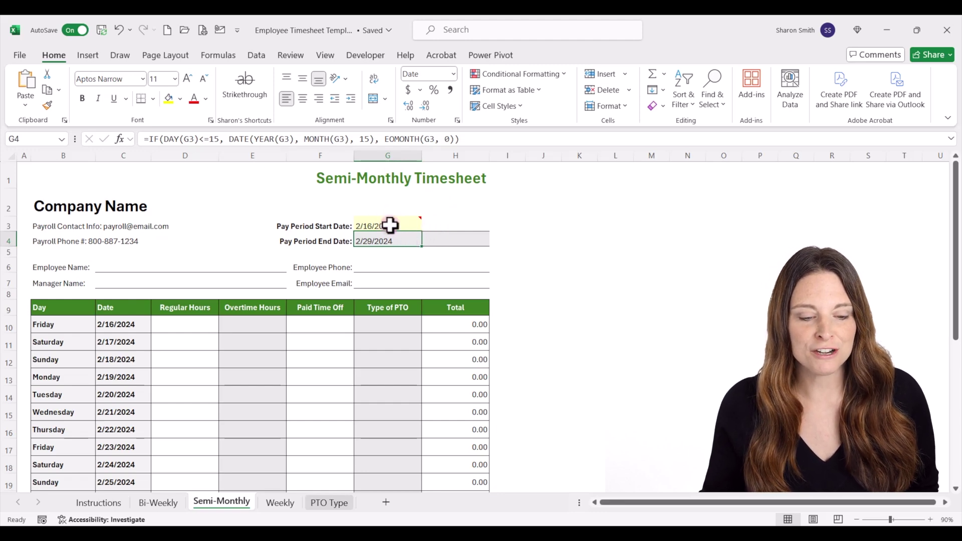
pyautogui.click(120, 324)
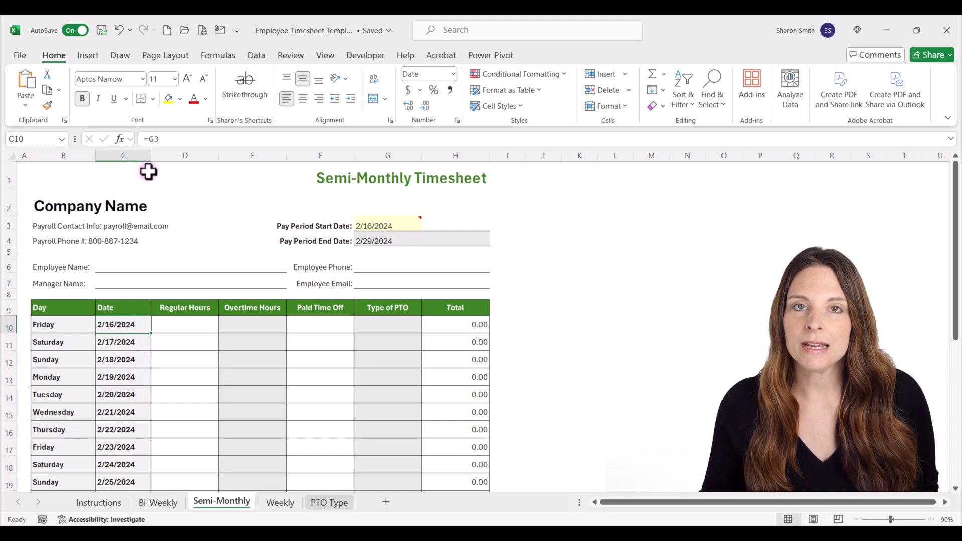
# Fill the next-day date formula from C11 down to C25
pyautogui.click(136, 343)
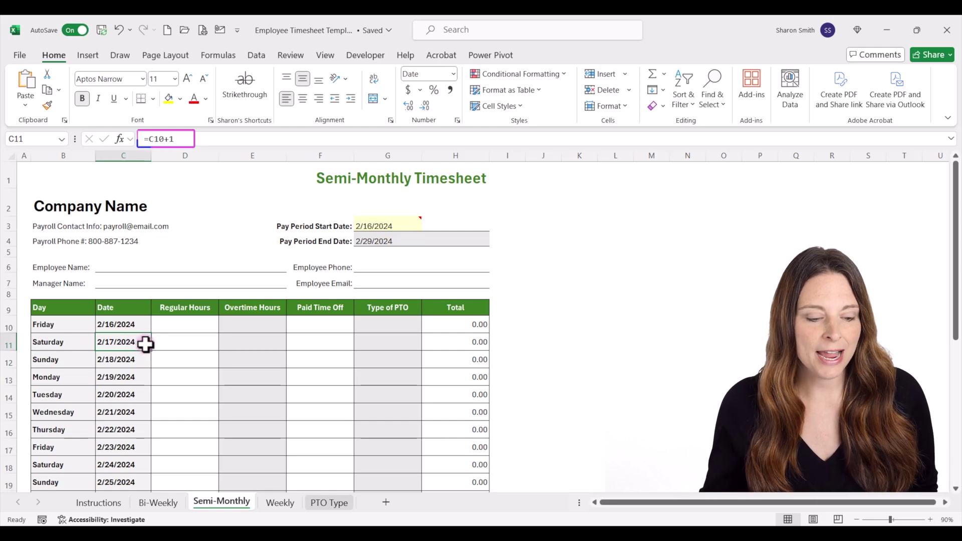
pyautogui.moveTo(150, 349); pyautogui.dragTo(138, 452)
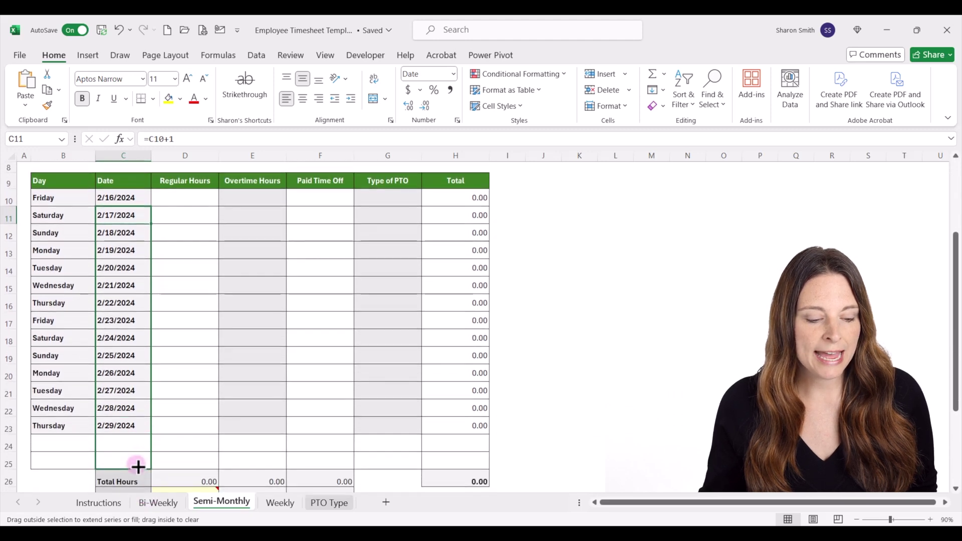
pyautogui.moveTo(139, 453); pyautogui.dragTo(139, 464)
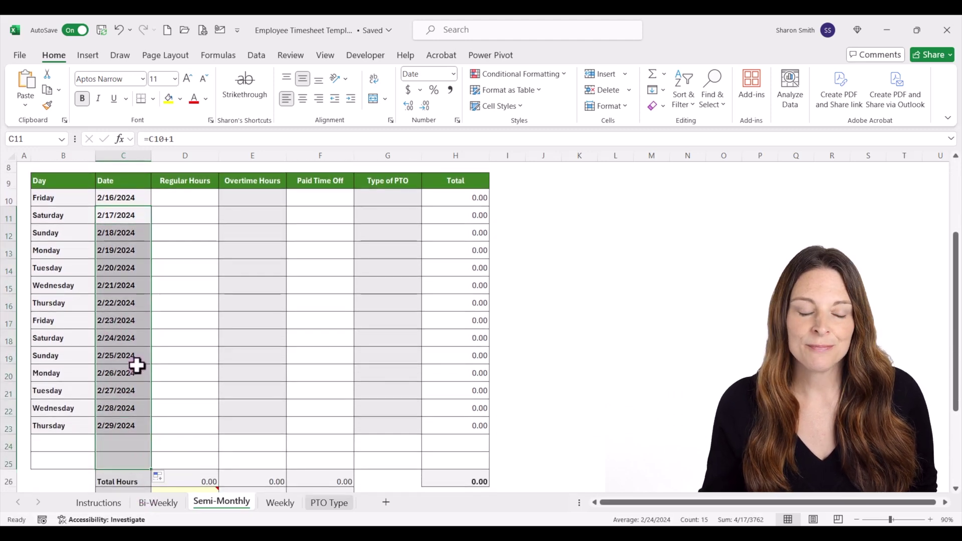
pyautogui.scroll(2, 136, 331)
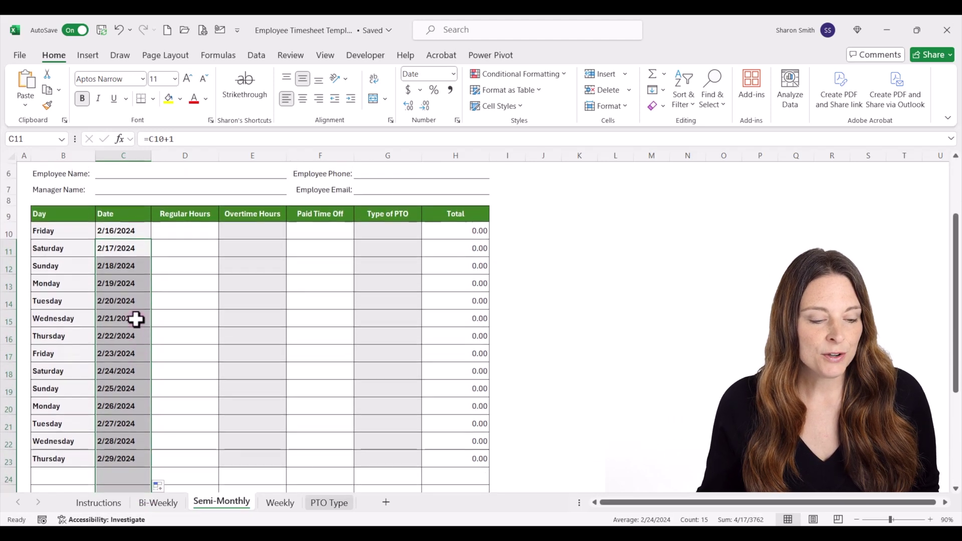
# Review the day-name formulas in B10–B12 and the date formula in C11
pyautogui.click(62, 231)
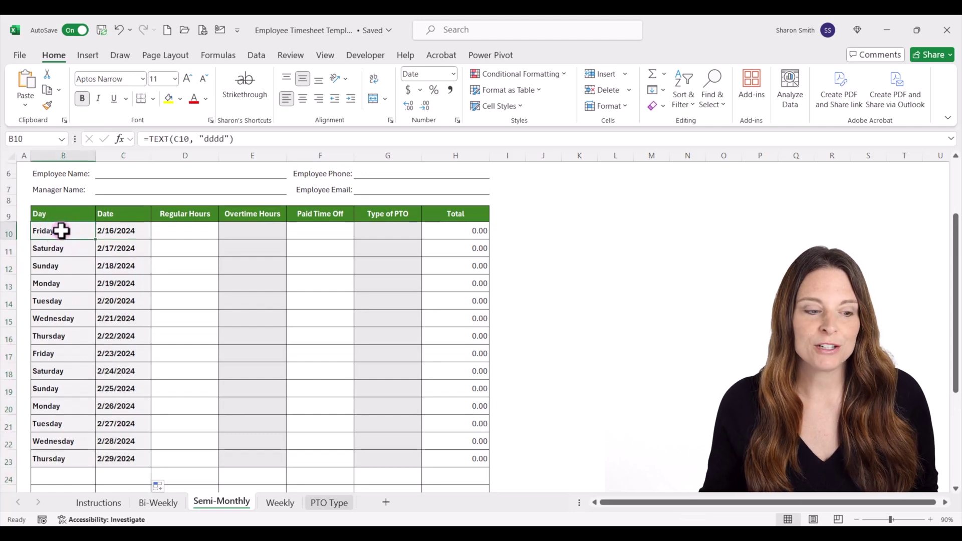
pyautogui.scroll(5, 61, 231)
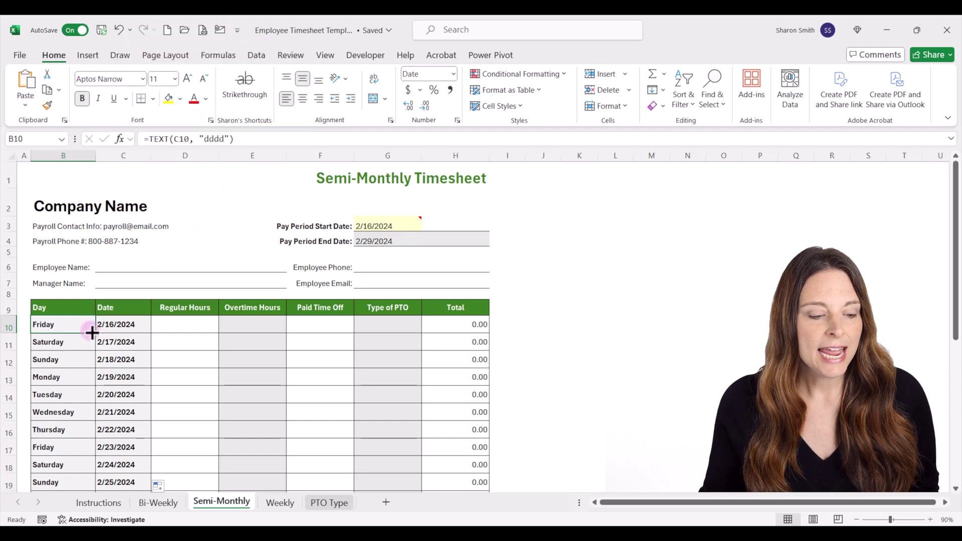
pyautogui.click(66, 342)
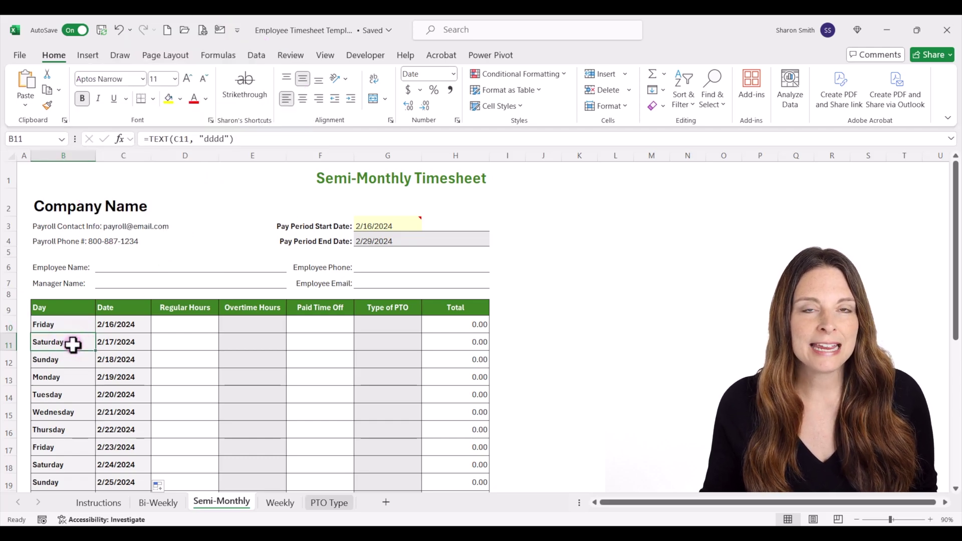
pyautogui.click(124, 342)
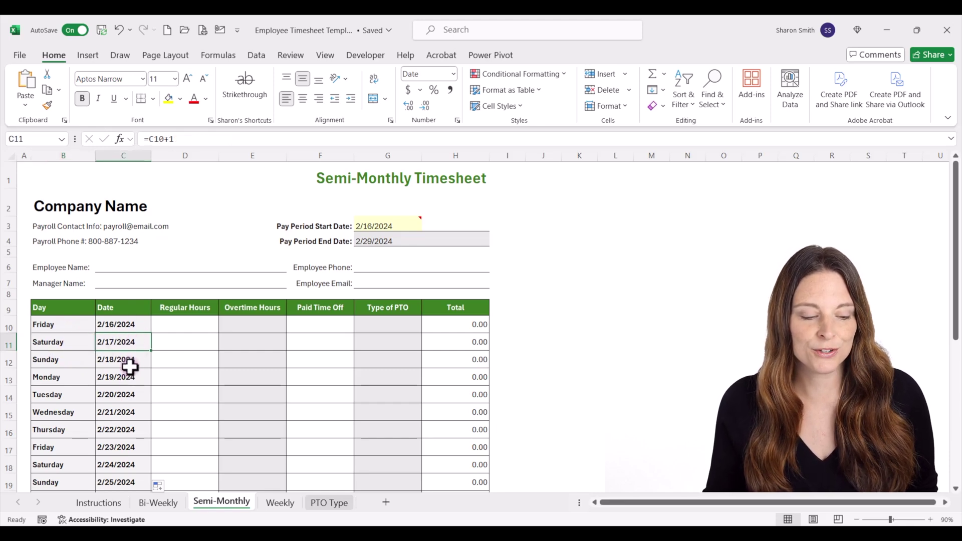
pyautogui.click(86, 361)
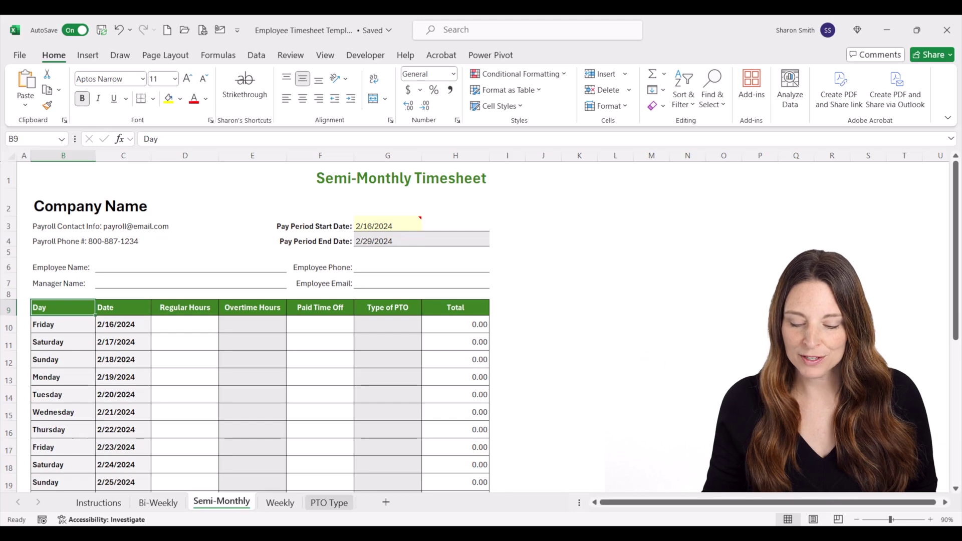
# Select the timesheet table B9:H25 and bring up its existing conditional formatting rules
pyautogui.click(855, 519)
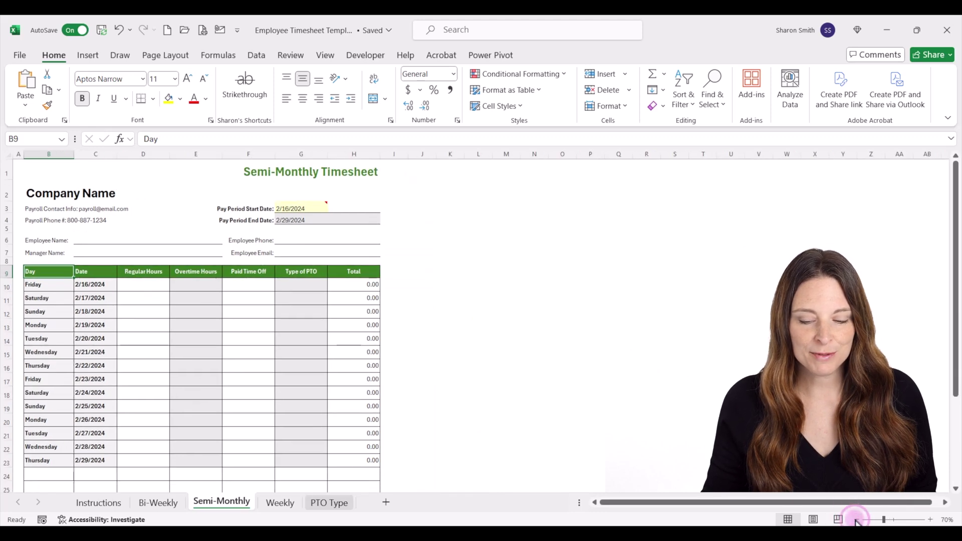
pyautogui.moveTo(952, 316); pyautogui.dragTo(952, 331)
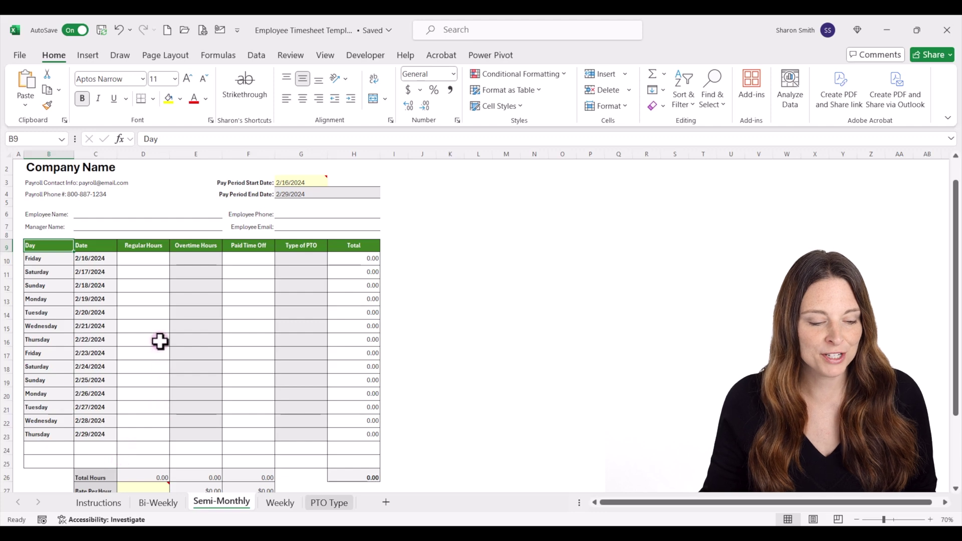
pyautogui.moveTo(56, 248); pyautogui.dragTo(367, 461)
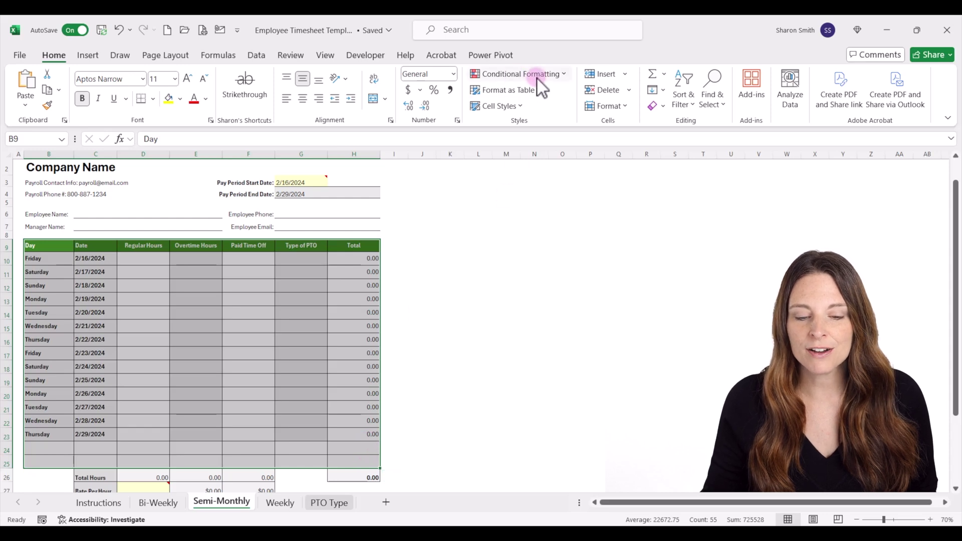
pyautogui.click(566, 73)
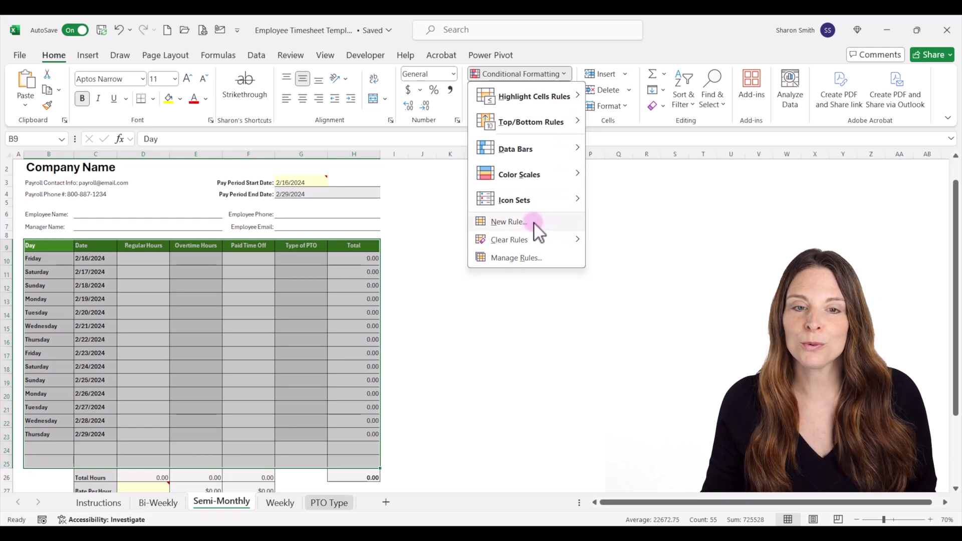
pyautogui.click(530, 260)
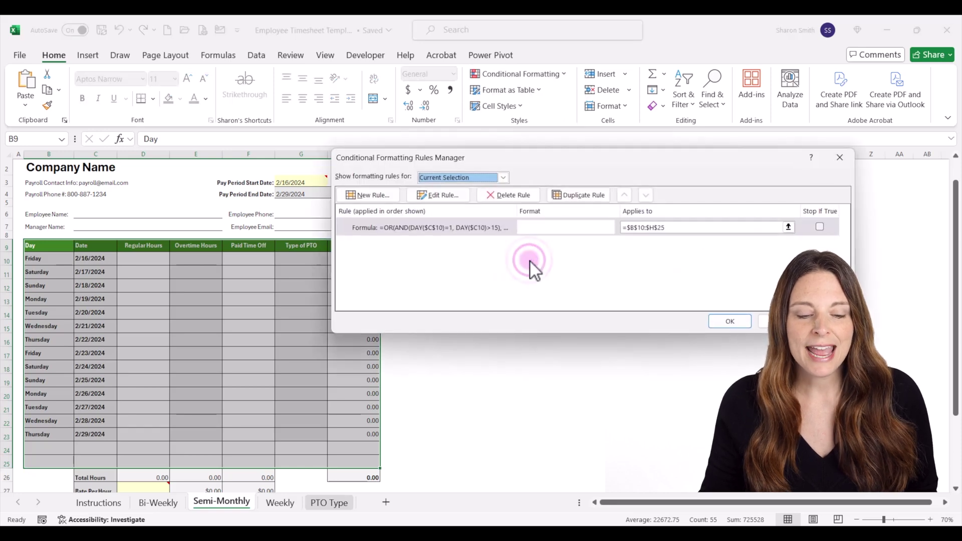
# Edit the date-highlighting formula rule and view the formatting it applies
pyautogui.doubleClick(450, 226)
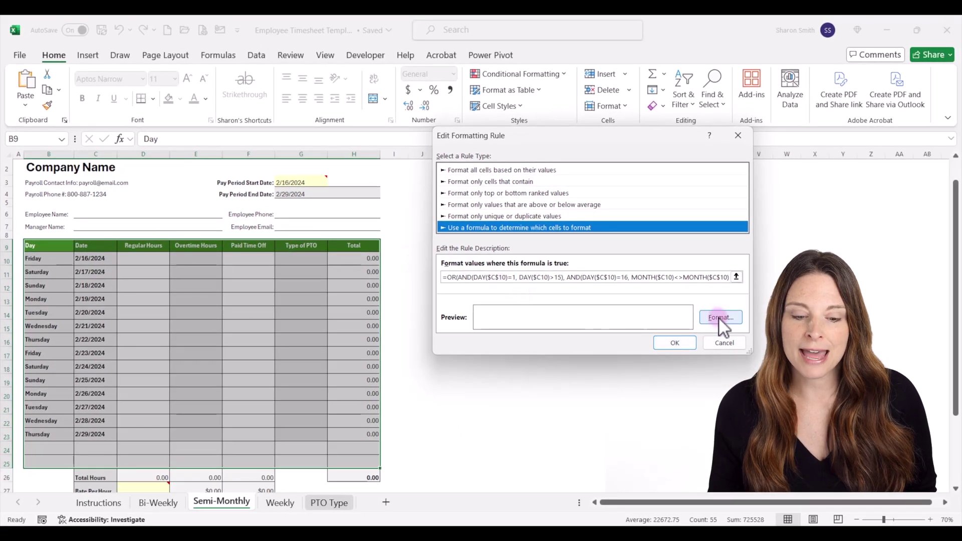
pyautogui.click(718, 318)
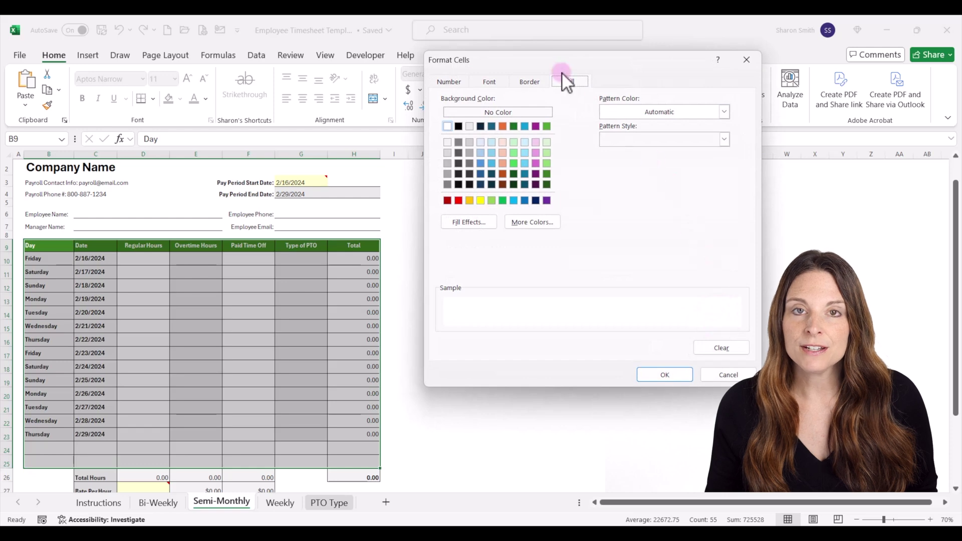
# Review the rule's white fill and its font colour choices
pyautogui.click(448, 126)
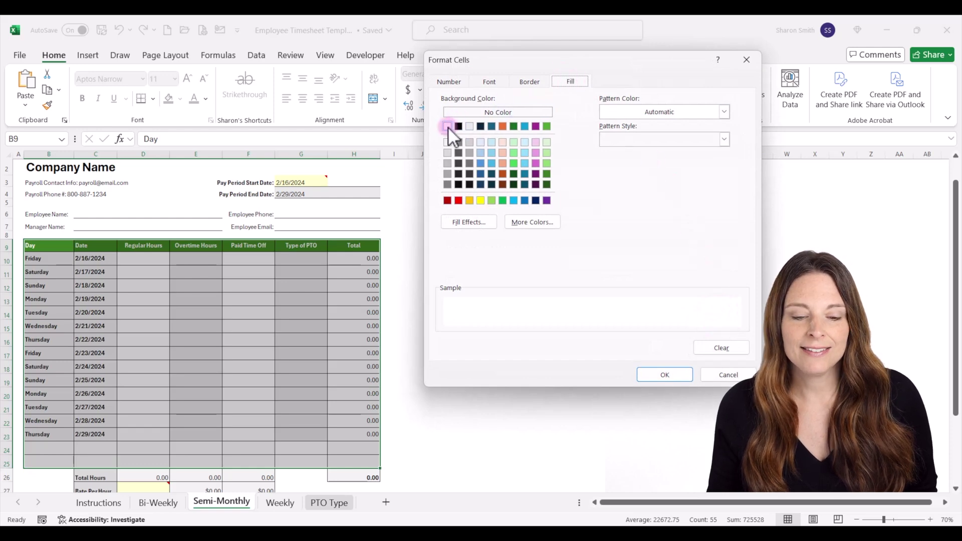
pyautogui.click(489, 81)
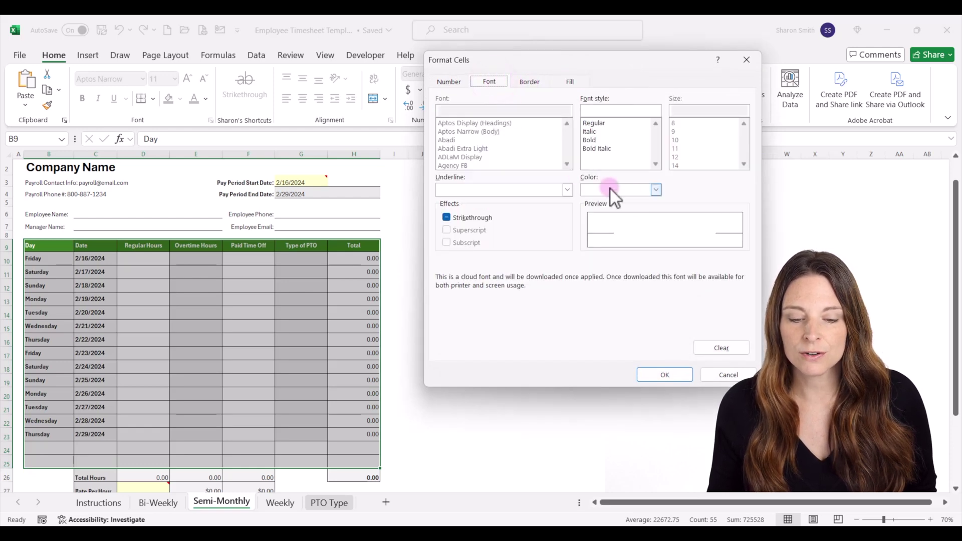
pyautogui.click(657, 188)
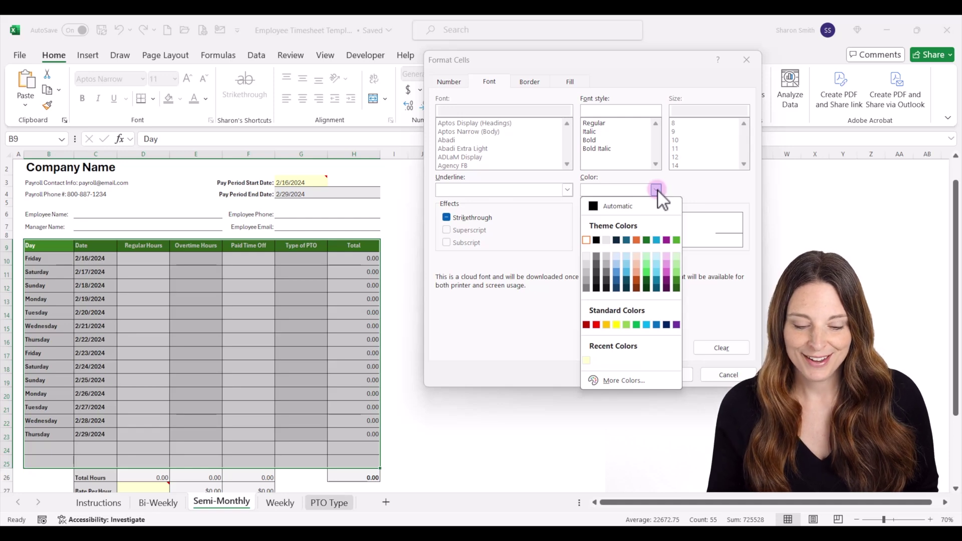
pyautogui.click(521, 300)
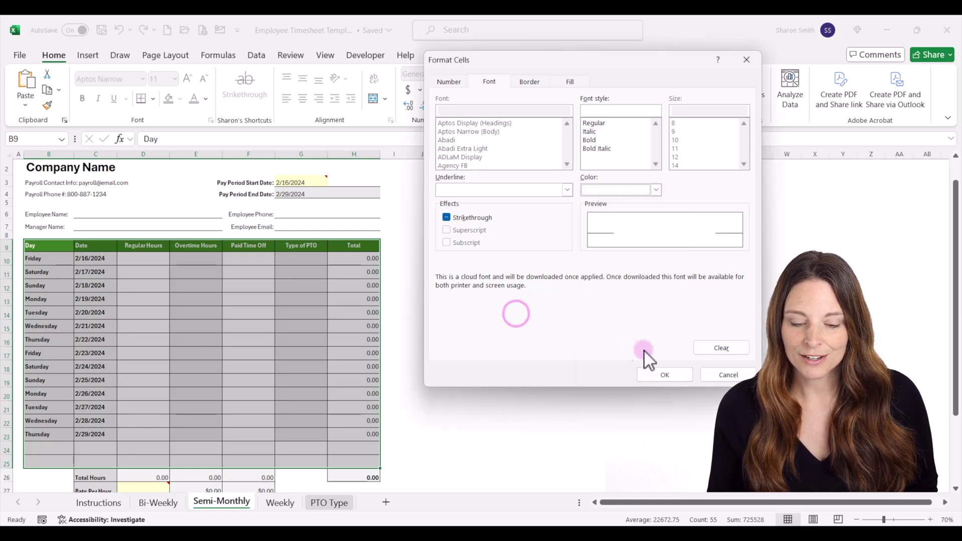
# Close the Format Cells, Edit Rule and Rules Manager dialogs, leaving the rule unchanged
pyautogui.click(670, 376)
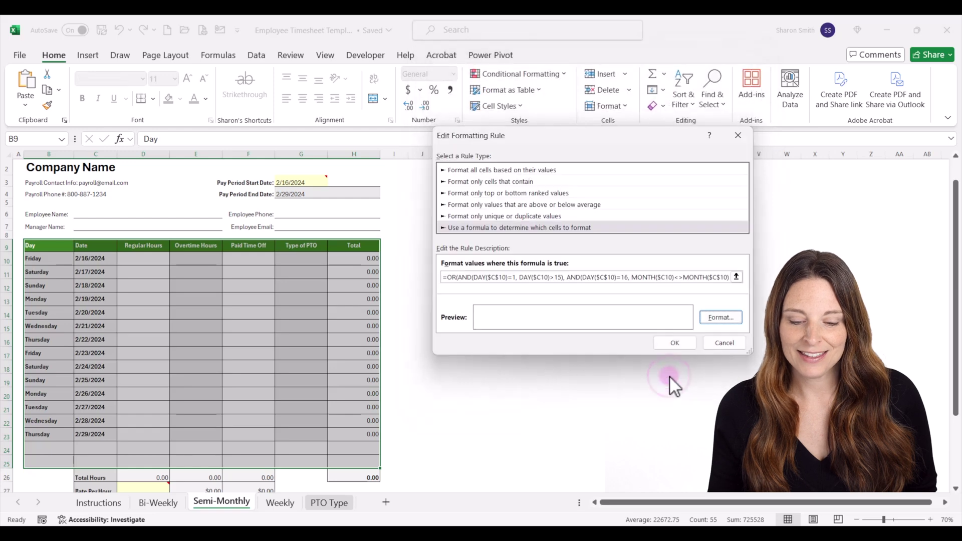
pyautogui.click(730, 343)
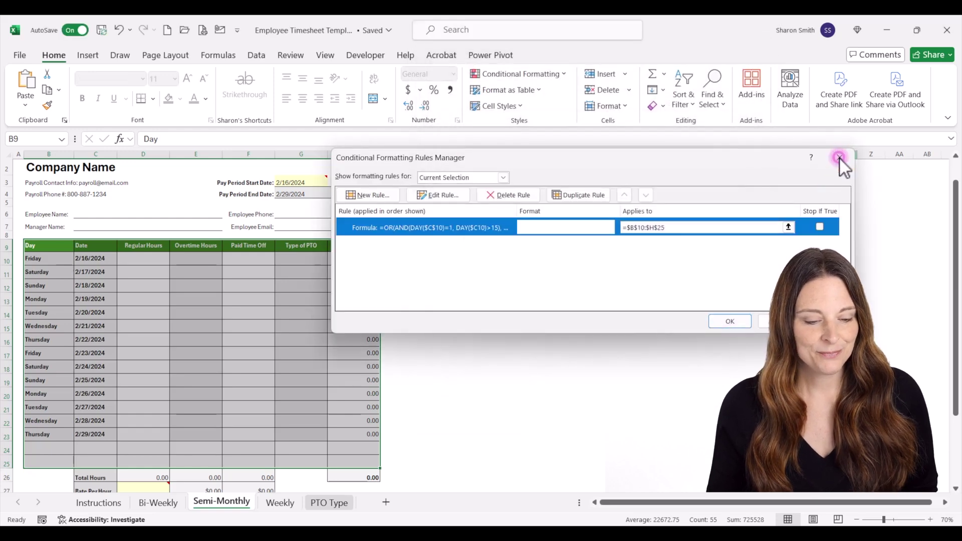
pyautogui.click(839, 157)
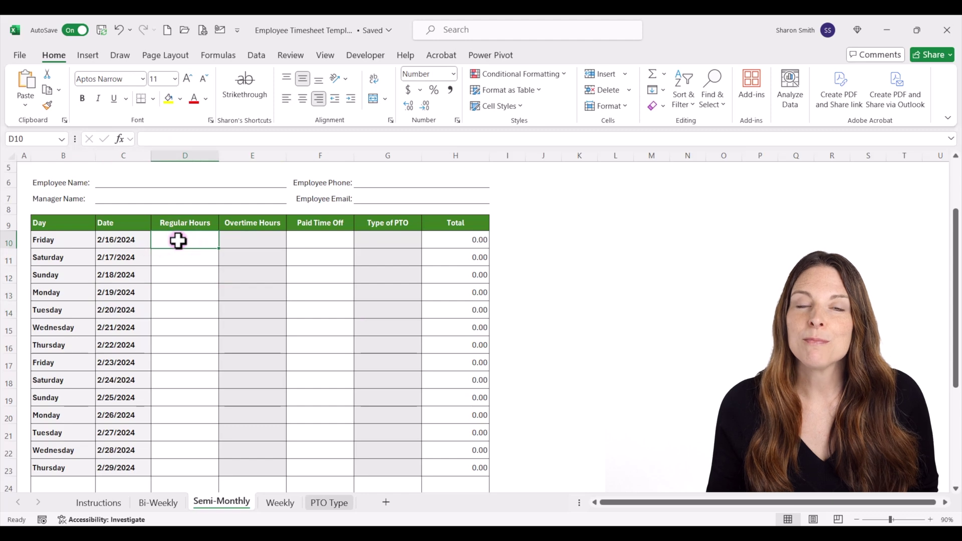
pyautogui.scroll(1, 178, 240)
pyautogui.scroll(1, 178, 241)
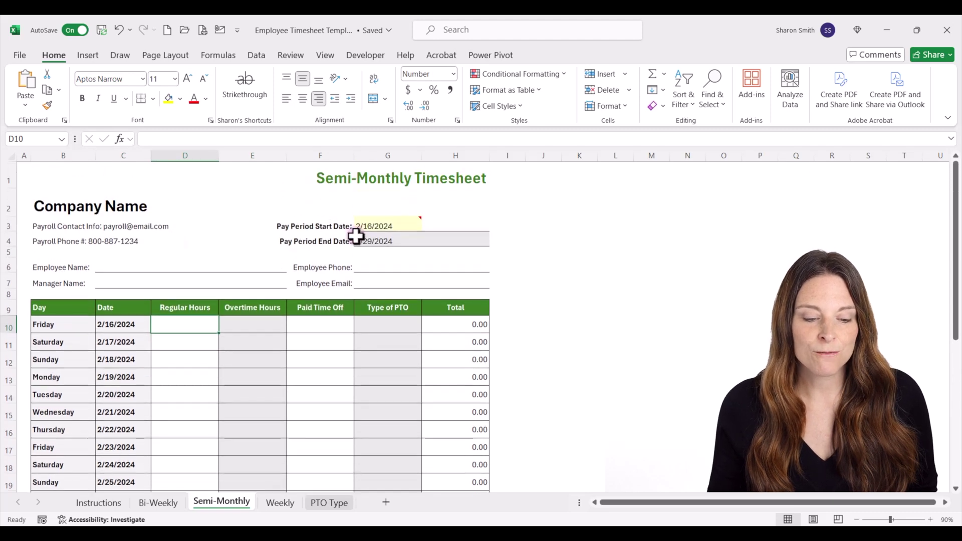
# Apply the 3/14/2012 short date format to the dates in C10:C17
pyautogui.click(376, 238)
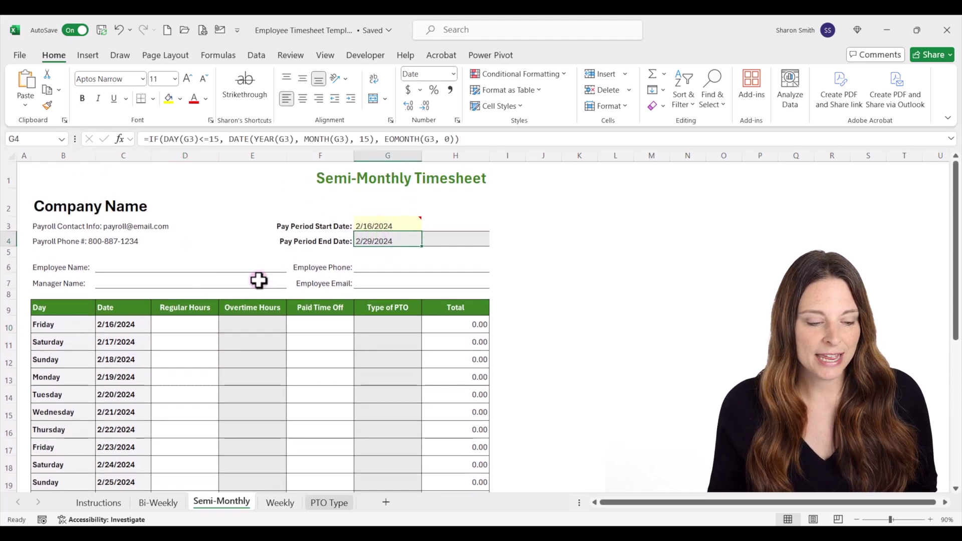
pyautogui.click(113, 323)
pyautogui.moveTo(113, 323); pyautogui.dragTo(121, 446)
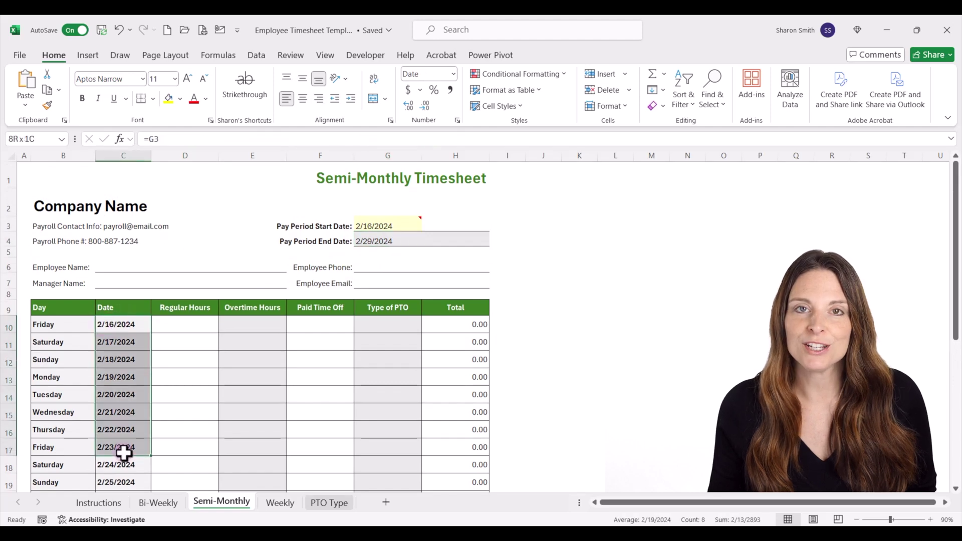
pyautogui.rightClick(124, 325)
pyautogui.click(174, 399)
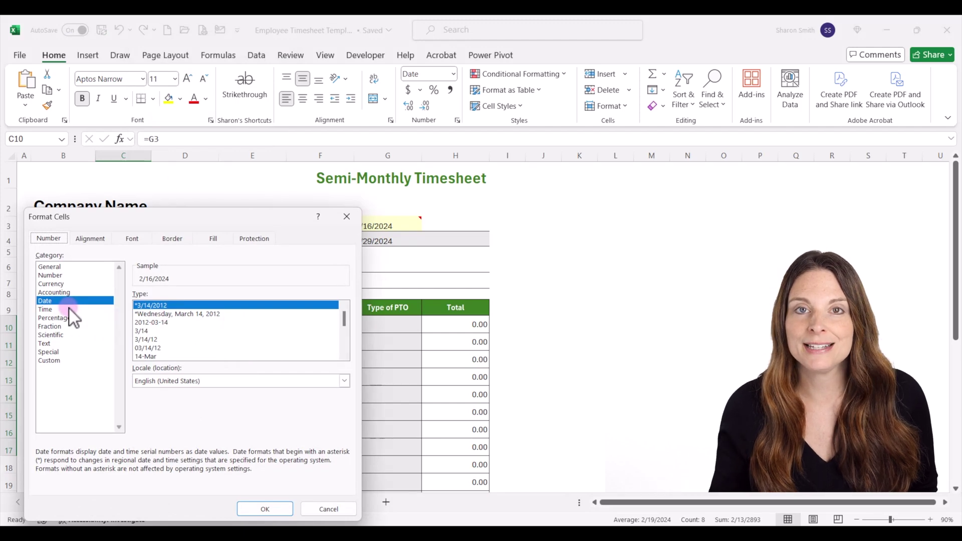
pyautogui.click(261, 510)
pyautogui.moveTo(184, 324)
pyautogui.mouseDown()
pyautogui.moveTo(394, 385)
pyautogui.moveTo(459, 440)
pyautogui.mouseUp()
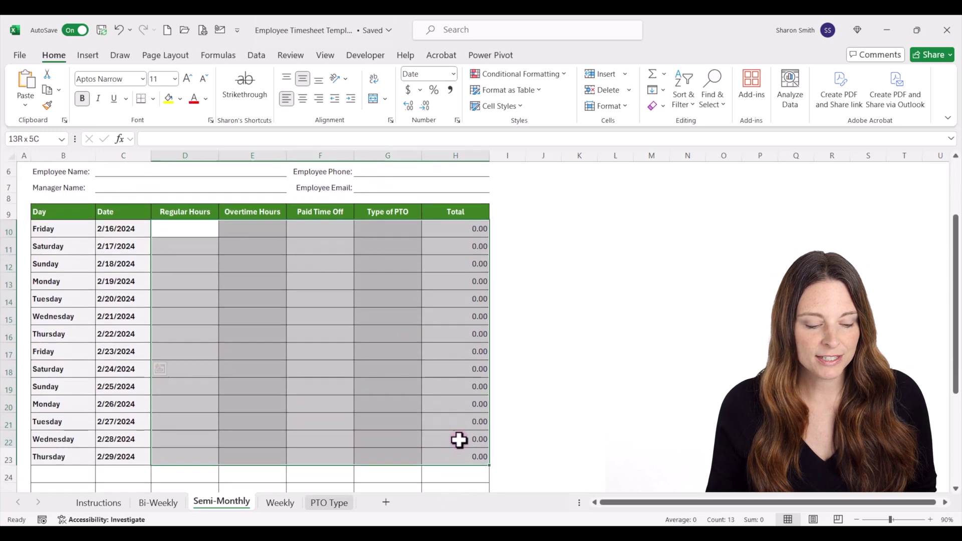
# Format D10:H25 as Number with 2 decimal places
pyautogui.moveTo(459, 440); pyautogui.dragTo(453, 422)
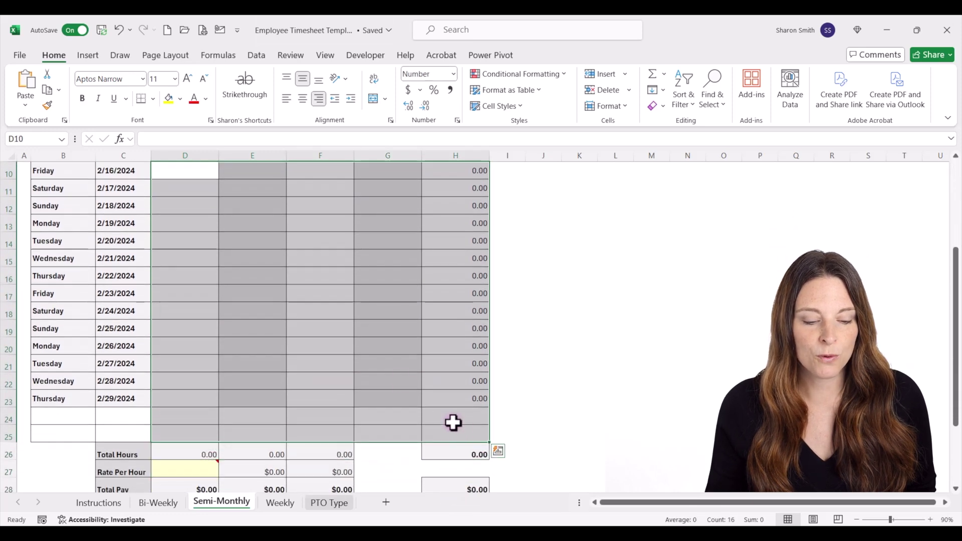
pyautogui.rightClick(266, 340)
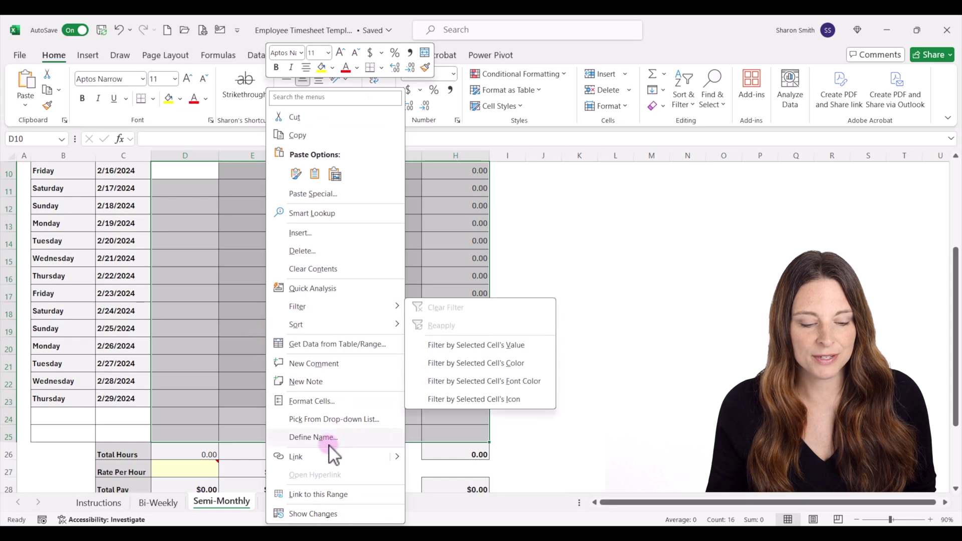
pyautogui.click(330, 401)
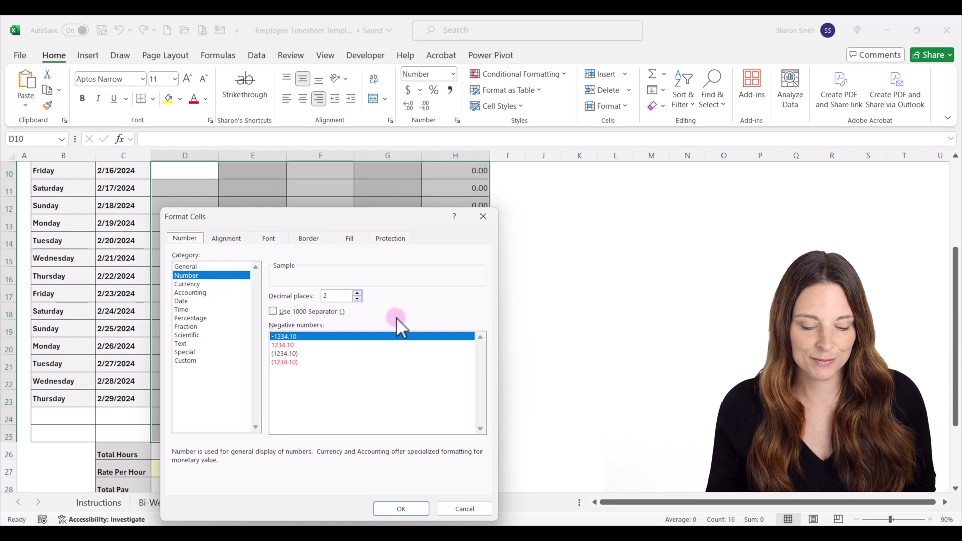
pyautogui.click(401, 508)
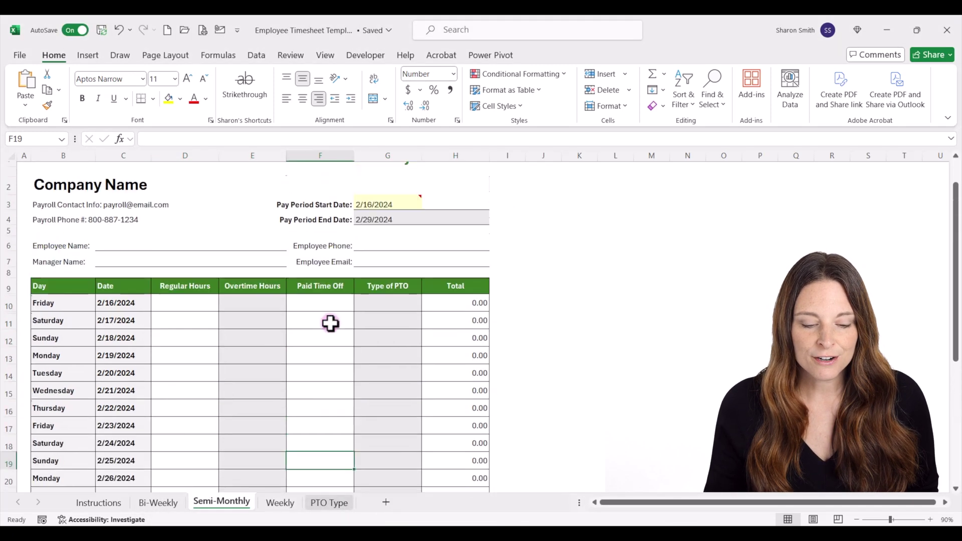
pyautogui.scroll(5, 331, 322)
pyautogui.click(393, 323)
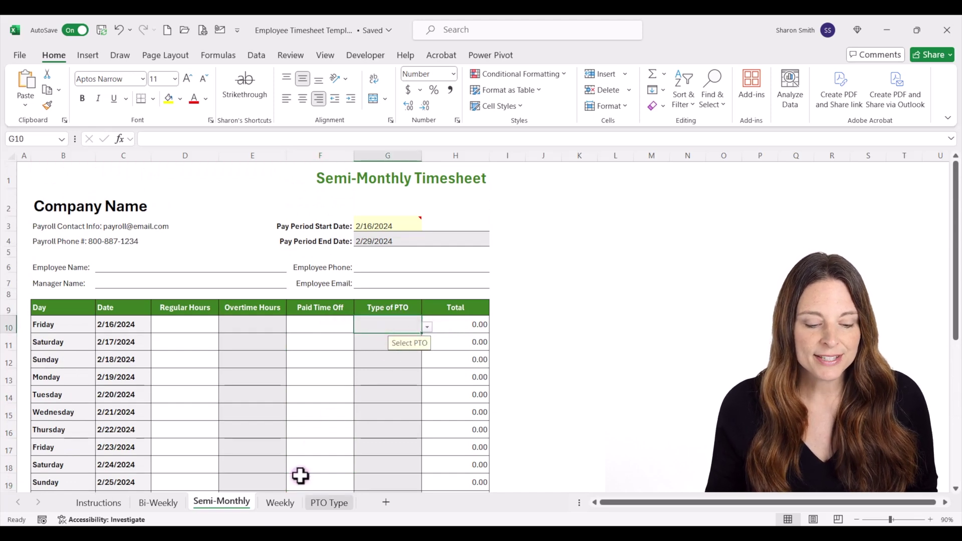
pyautogui.click(330, 503)
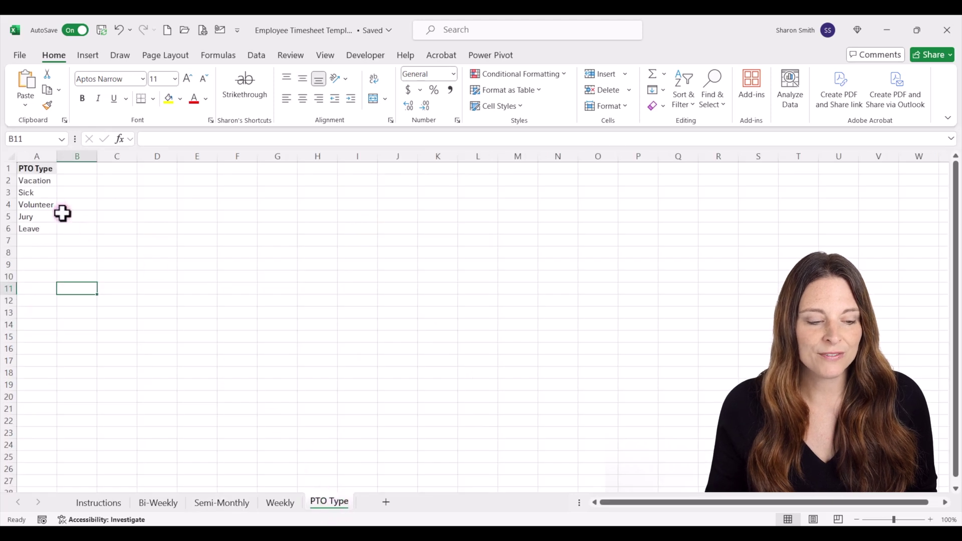
pyautogui.moveTo(34, 180); pyautogui.dragTo(40, 228)
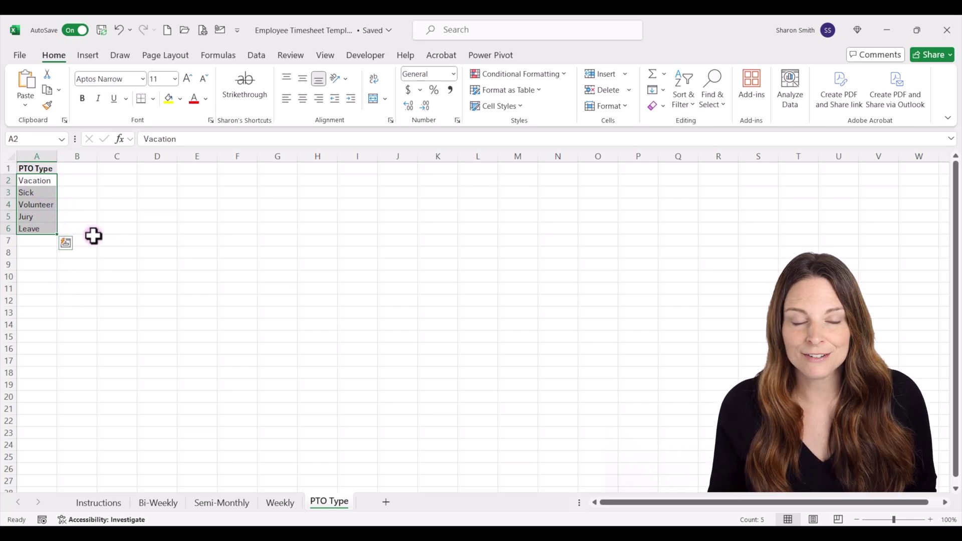
pyautogui.click(221, 502)
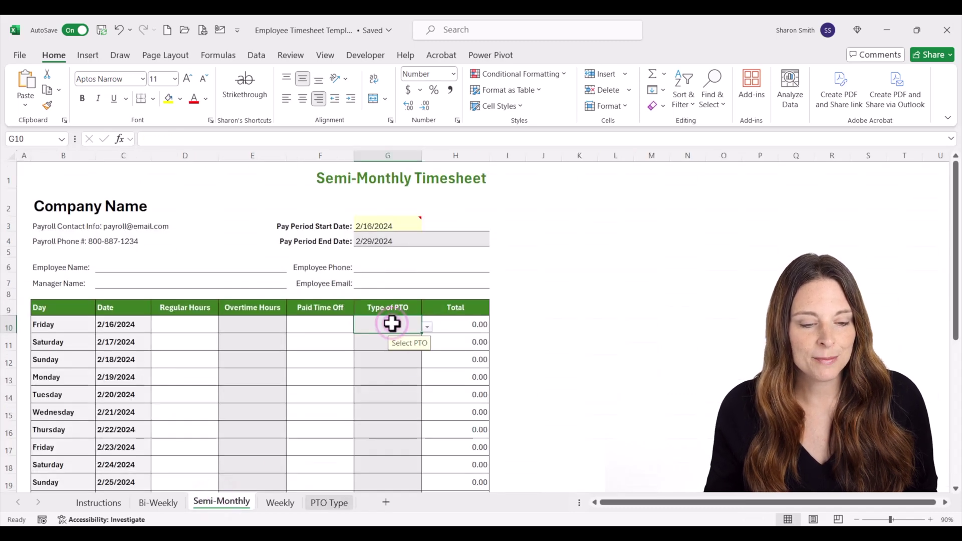
# Give G10 a List validation from 'PTO Type'!$A$2:$A$6 with a 'Select PTO' message
pyautogui.click(257, 55)
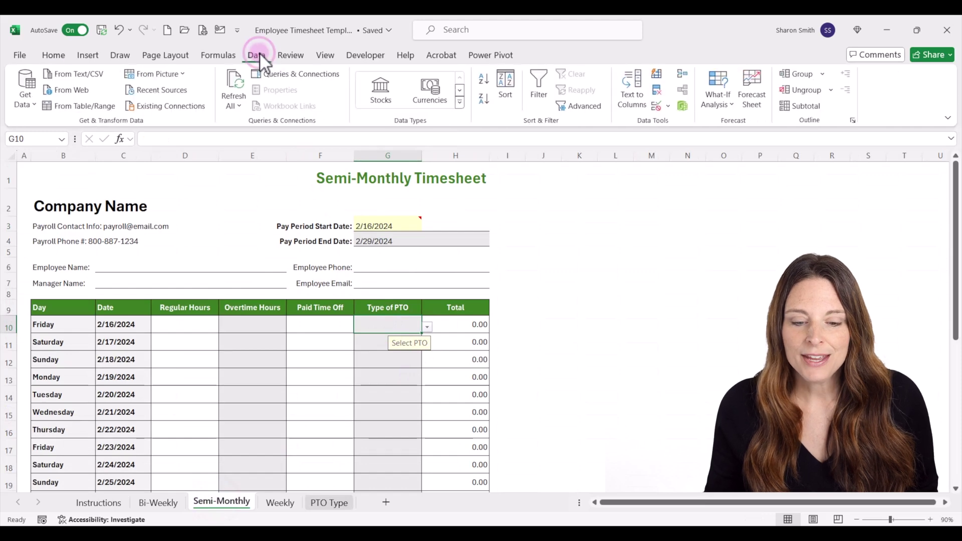
pyautogui.click(668, 106)
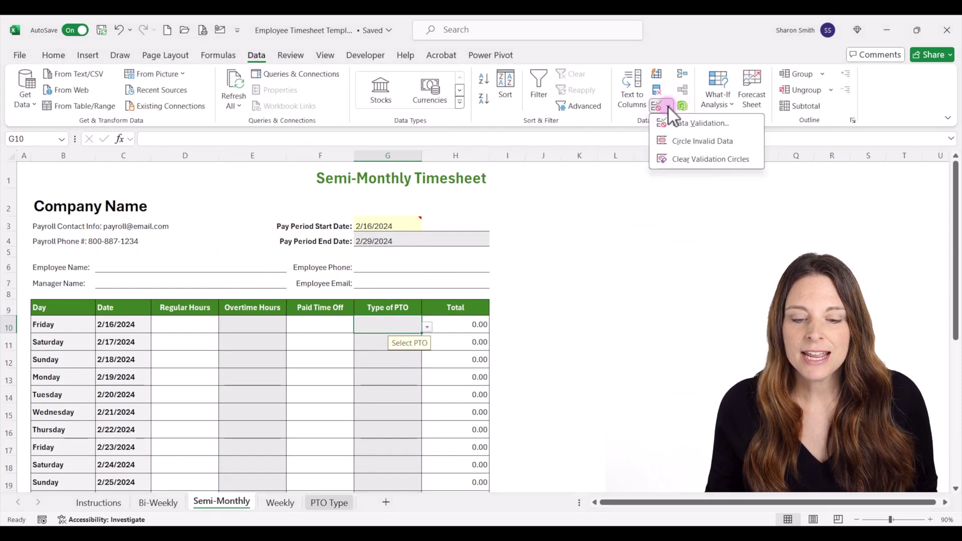
pyautogui.click(694, 123)
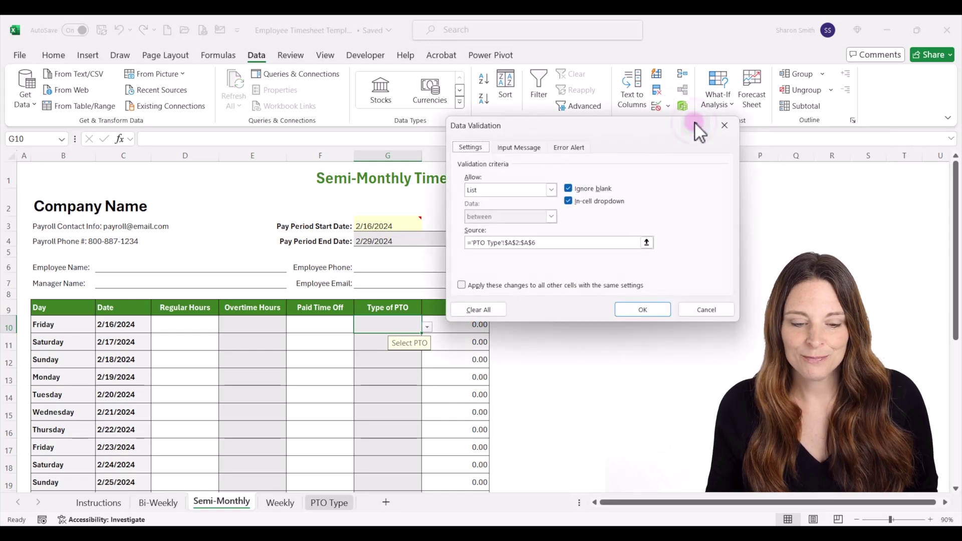
pyautogui.click(554, 186)
pyautogui.click(496, 226)
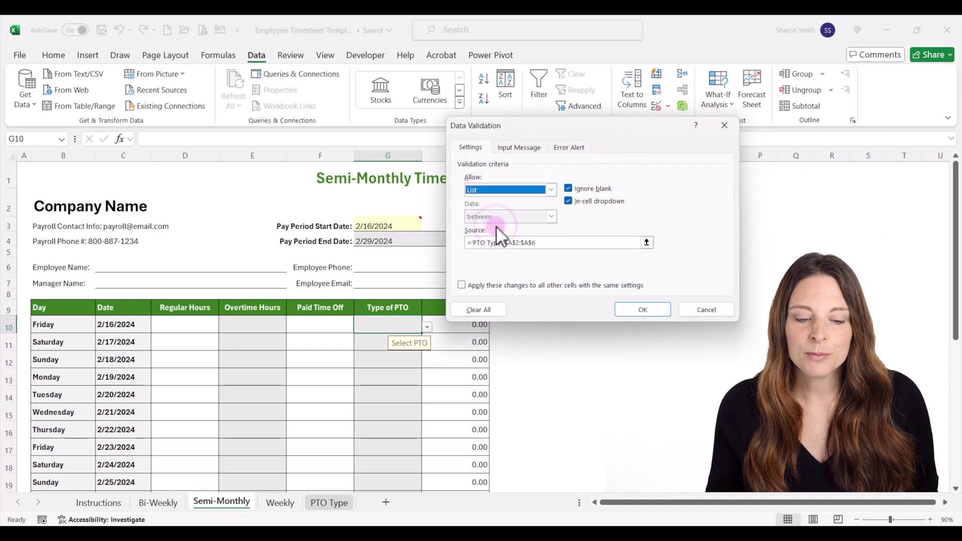
pyautogui.click(466, 243)
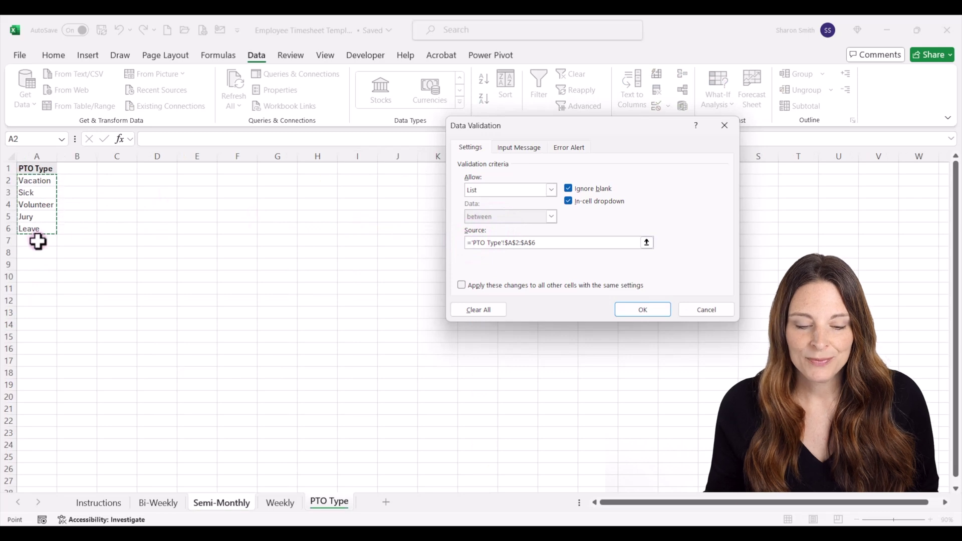
pyautogui.click(512, 147)
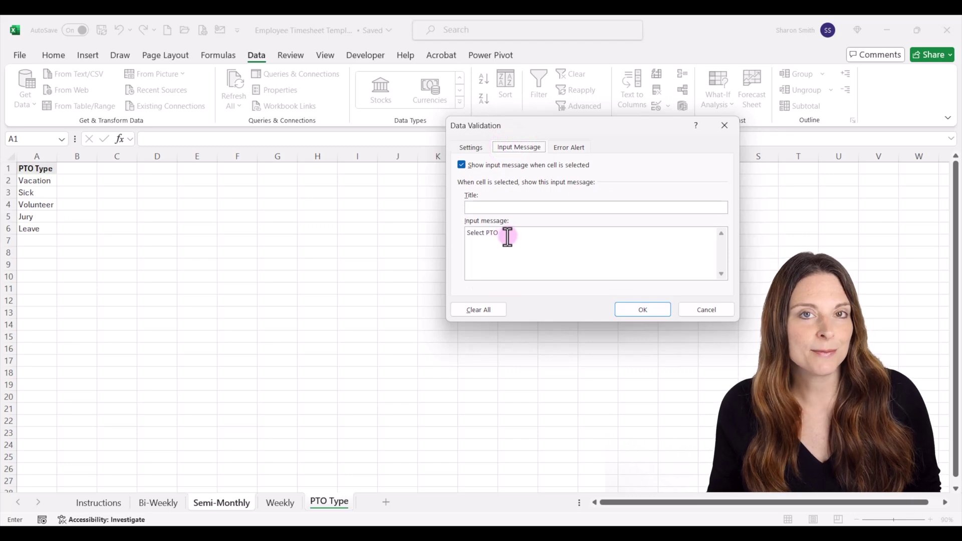
pyautogui.click(567, 147)
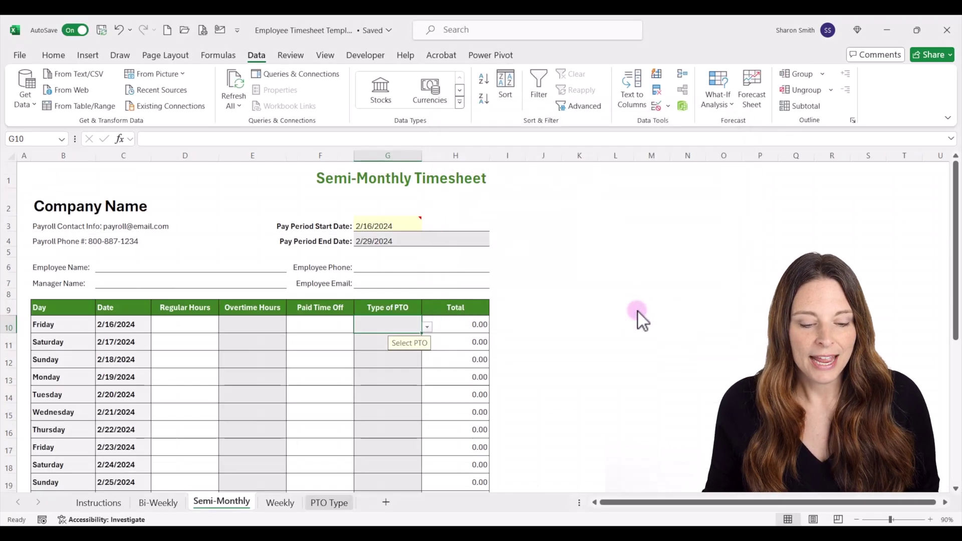
pyautogui.click(429, 327)
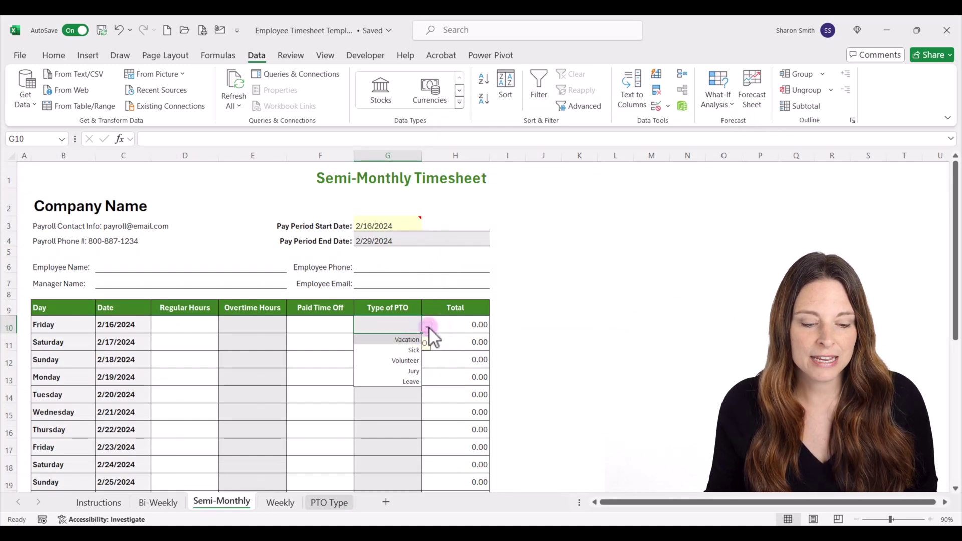
pyautogui.click(390, 325)
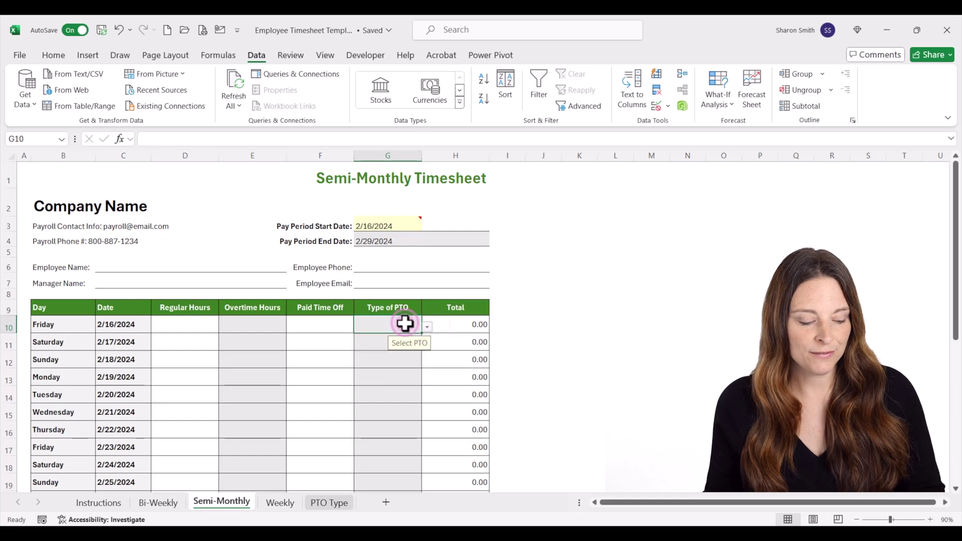
pyautogui.hotkey('ctrl', 'c')
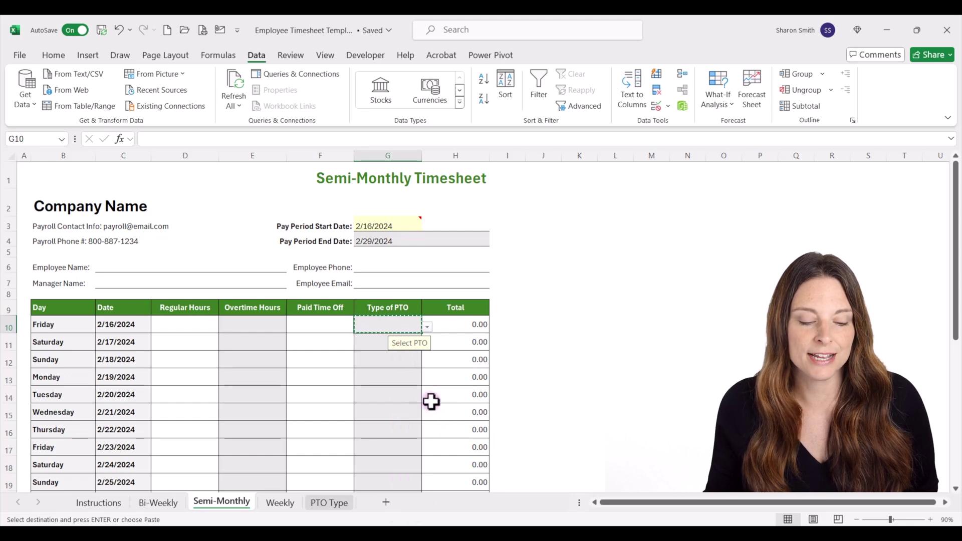
pyautogui.press('Escape')
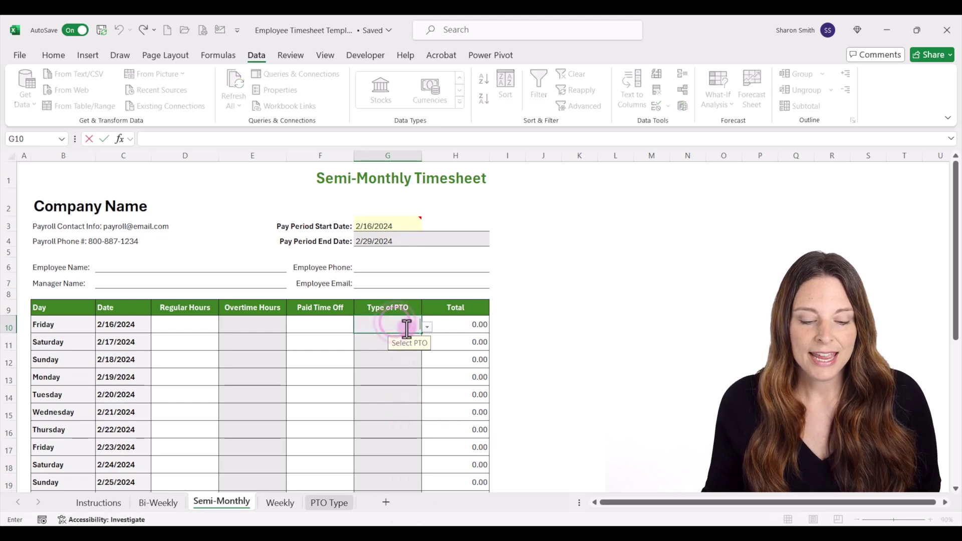
pyautogui.click(459, 324)
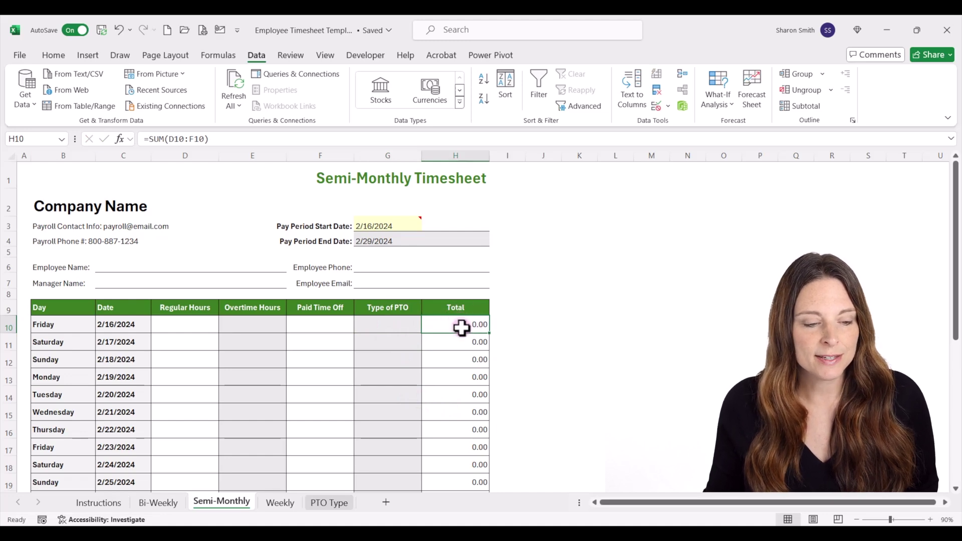
pyautogui.click(53, 56)
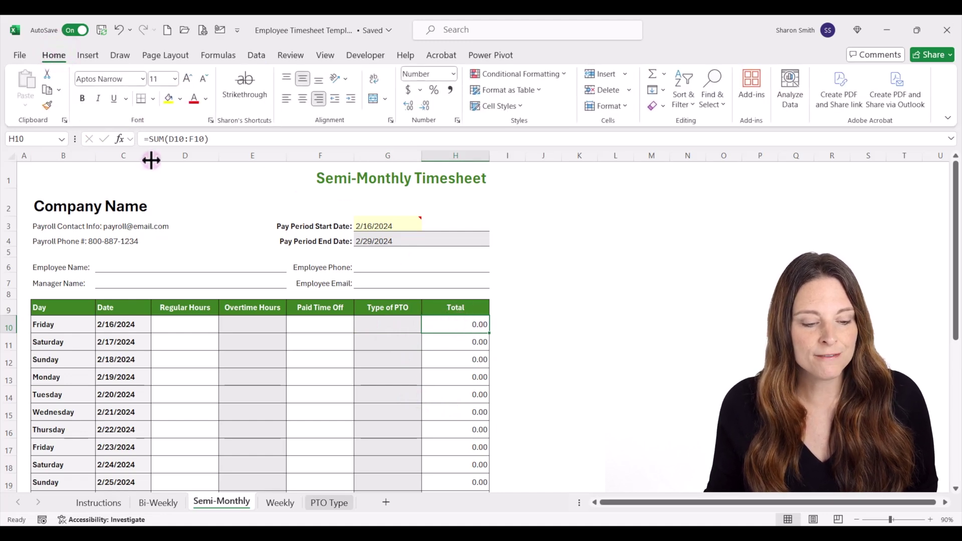
pyautogui.click(186, 323)
pyautogui.moveTo(197, 326); pyautogui.dragTo(329, 323)
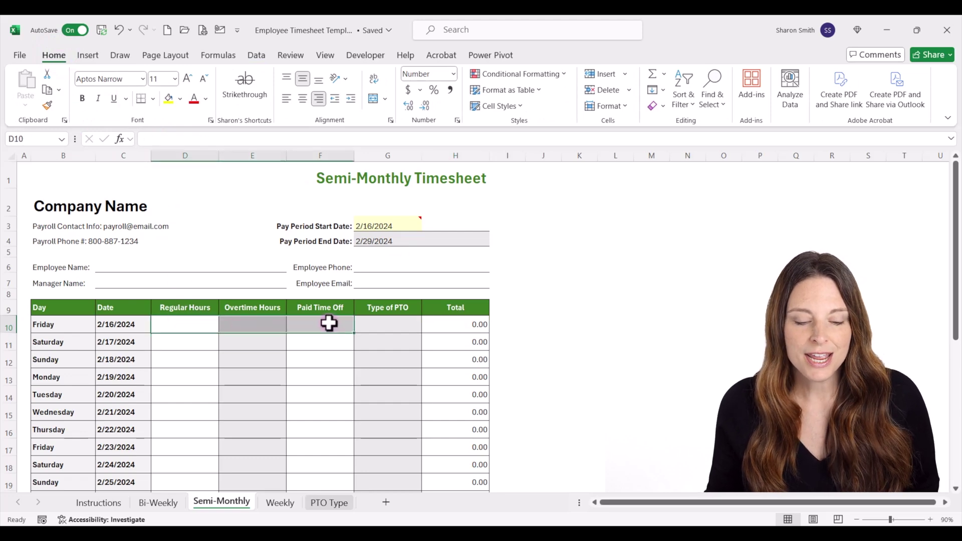
pyautogui.click(477, 324)
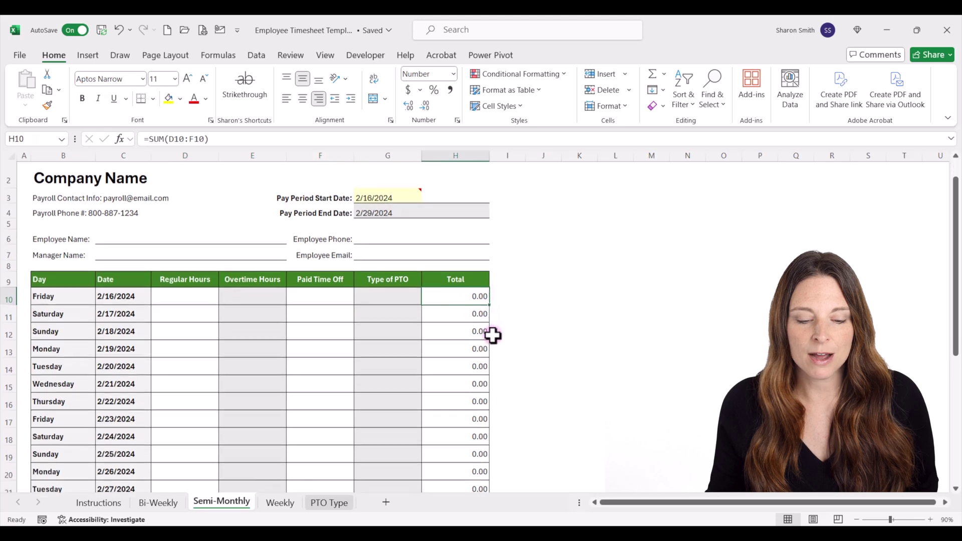
pyautogui.scroll(-3, 490, 323)
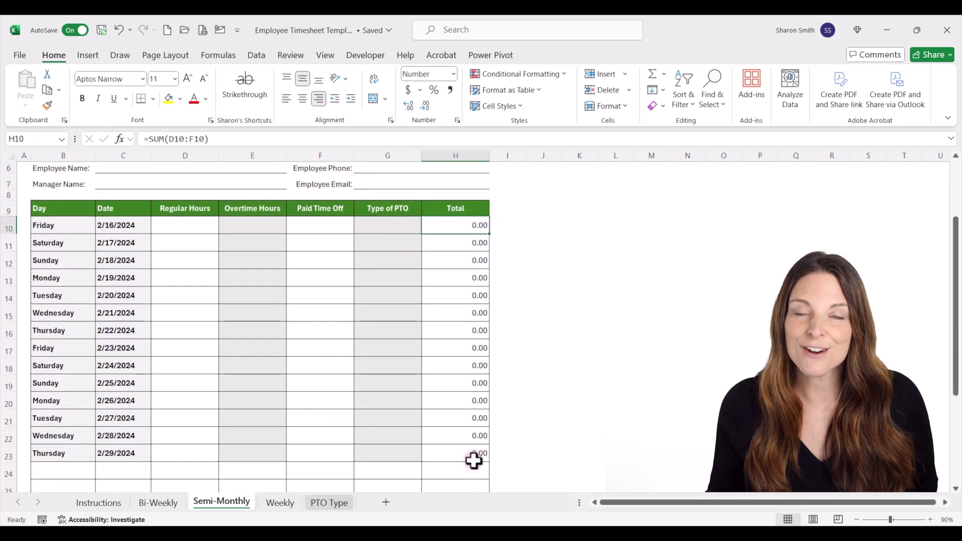
pyautogui.scroll(-5, 474, 453)
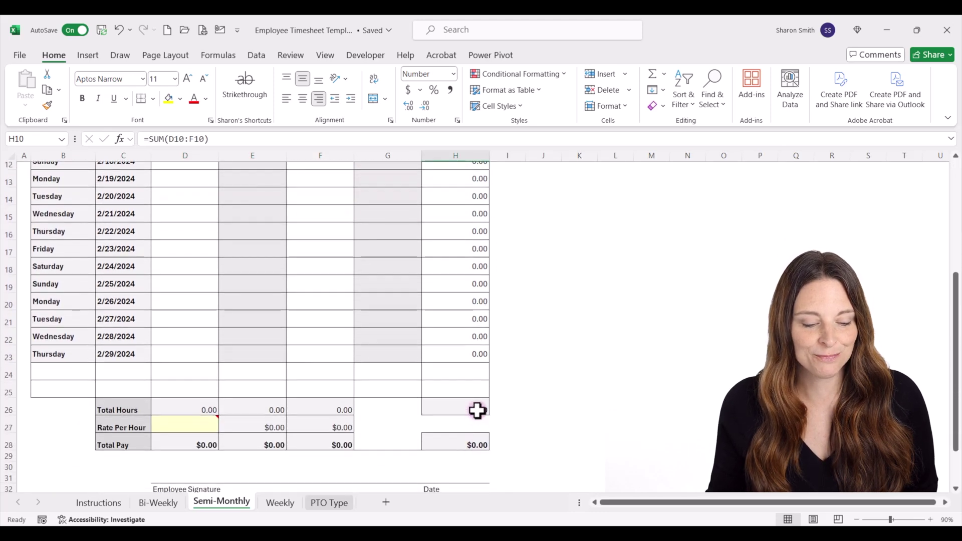
pyautogui.click(474, 405)
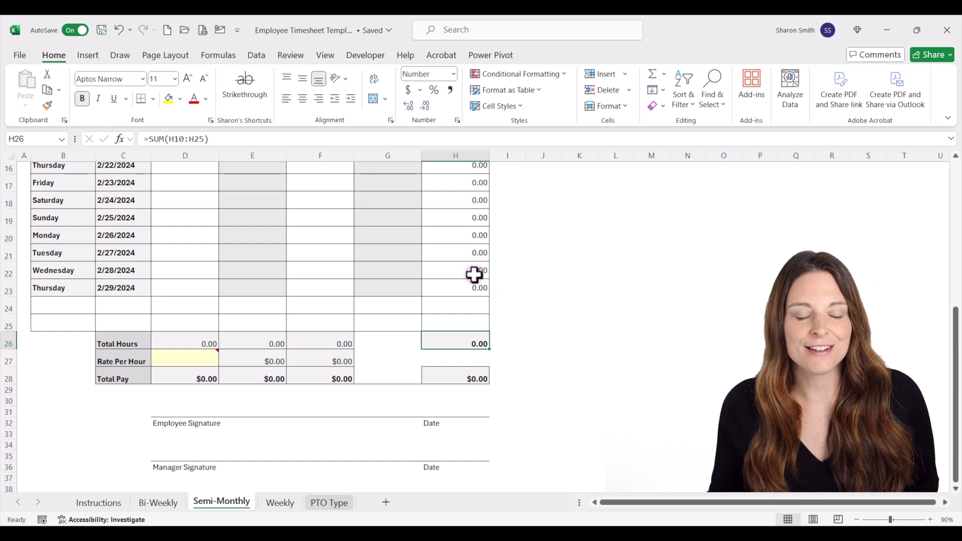
pyautogui.scroll(2, 474, 274)
pyautogui.click(194, 439)
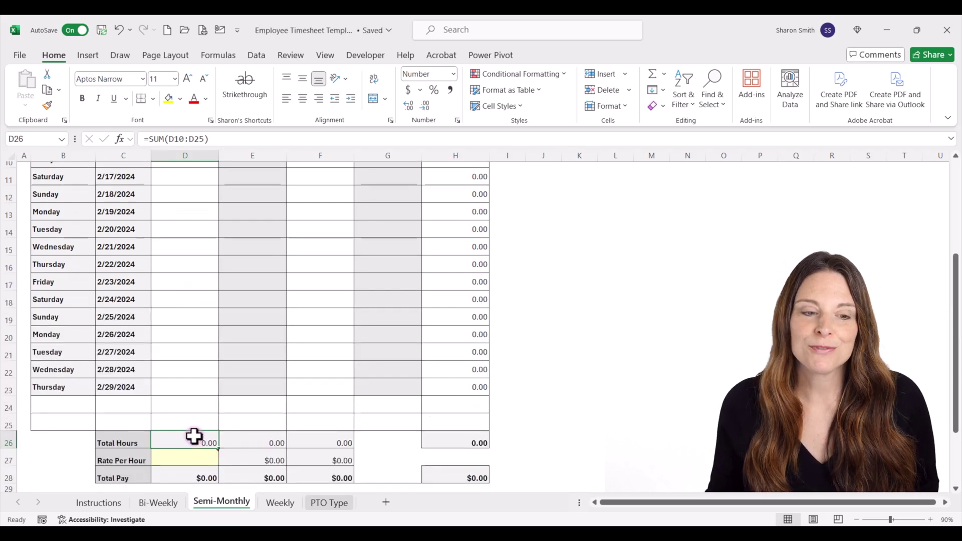
pyautogui.scroll(2, 191, 419)
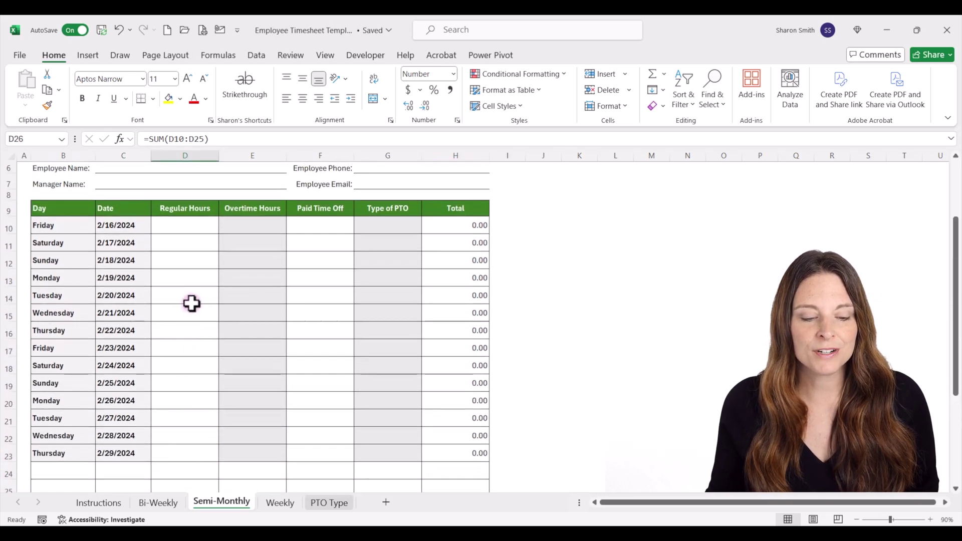
pyautogui.scroll(-3, 303, 307)
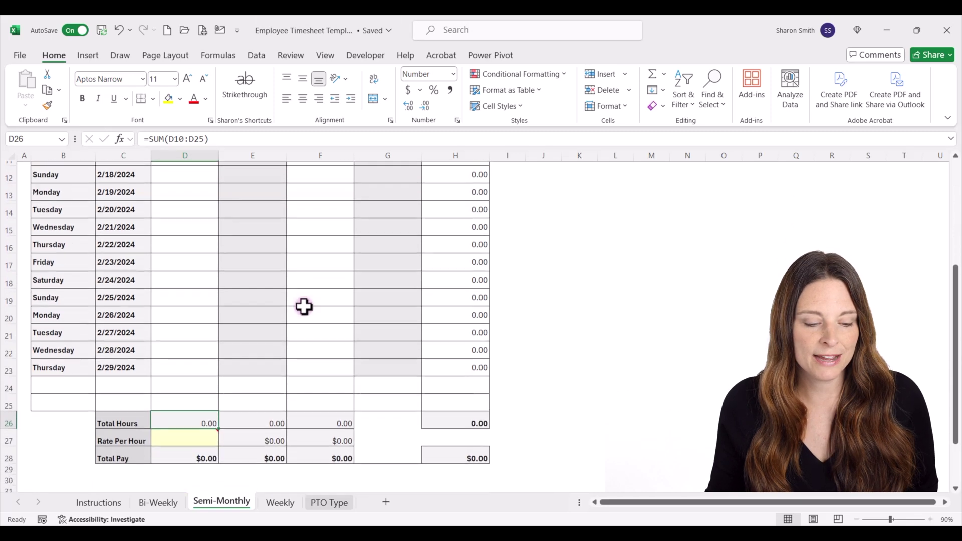
pyautogui.scroll(-1, 271, 338)
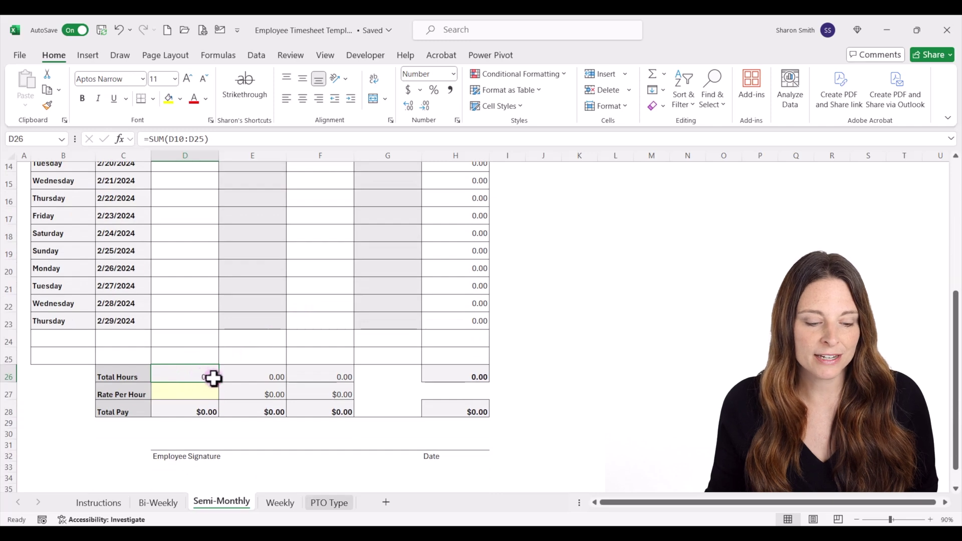
# Enter a $55.00 regular rate in D27 and check the overtime (=D27*1.5) and PTO (=D27) rates
pyautogui.click(322, 381)
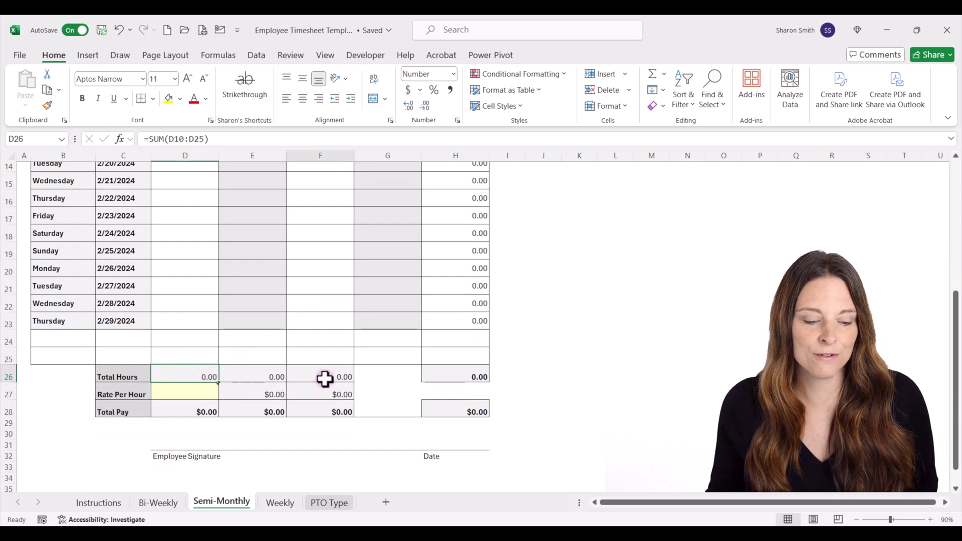
pyautogui.click(186, 394)
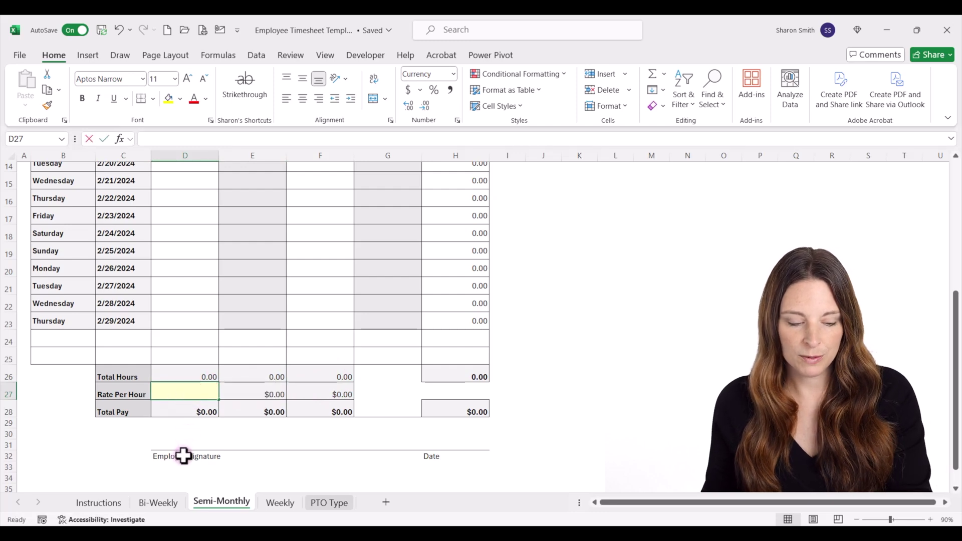
pyautogui.write('55')
pyautogui.press('Return')
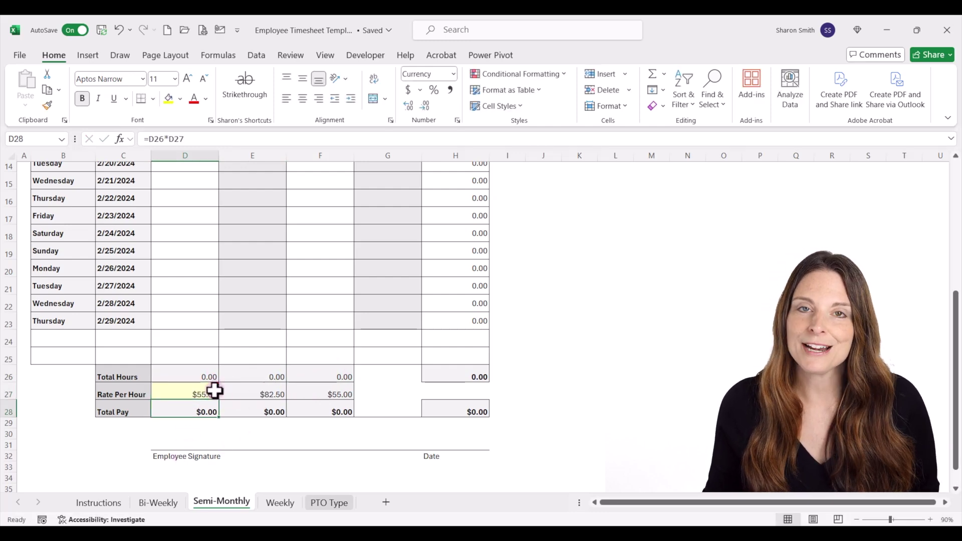
pyautogui.click(256, 394)
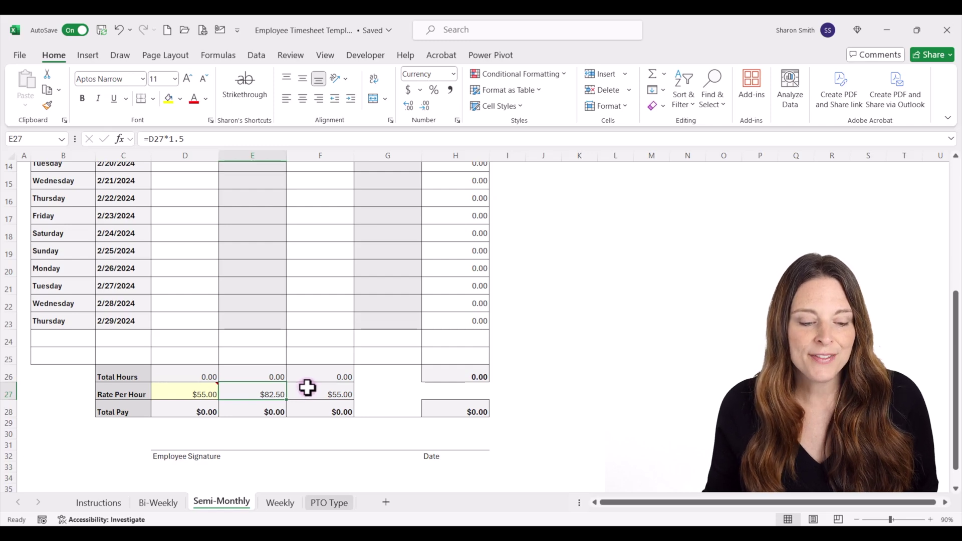
pyautogui.click(314, 391)
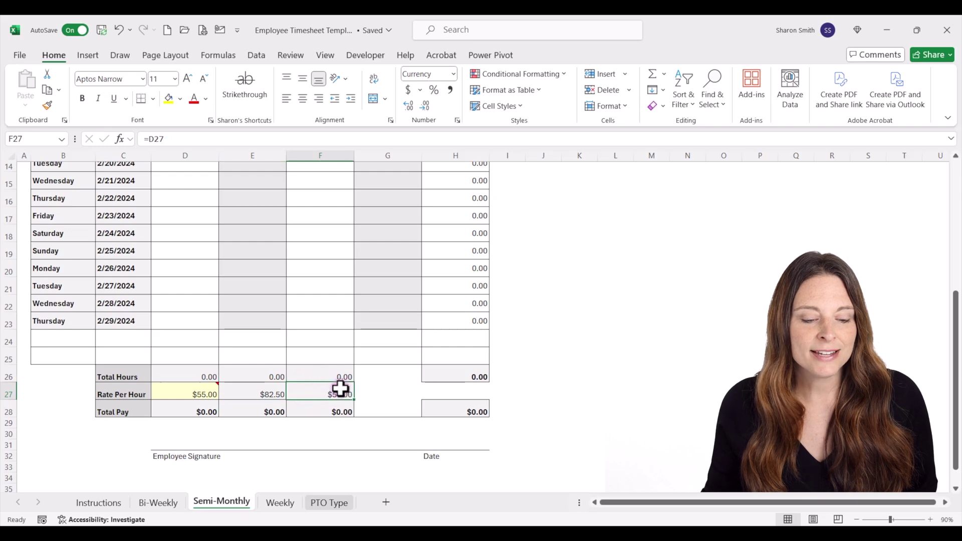
pyautogui.moveTo(185, 395)
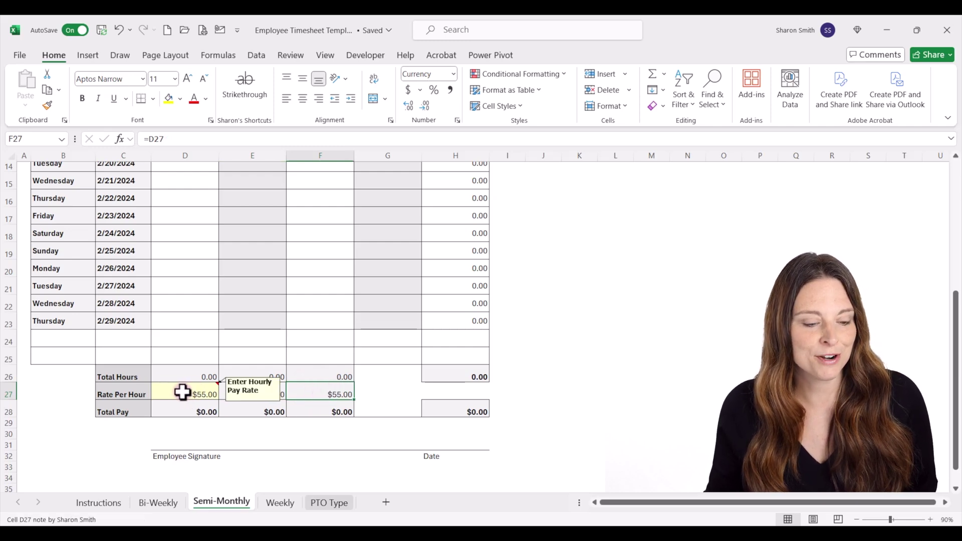
pyautogui.click(187, 376)
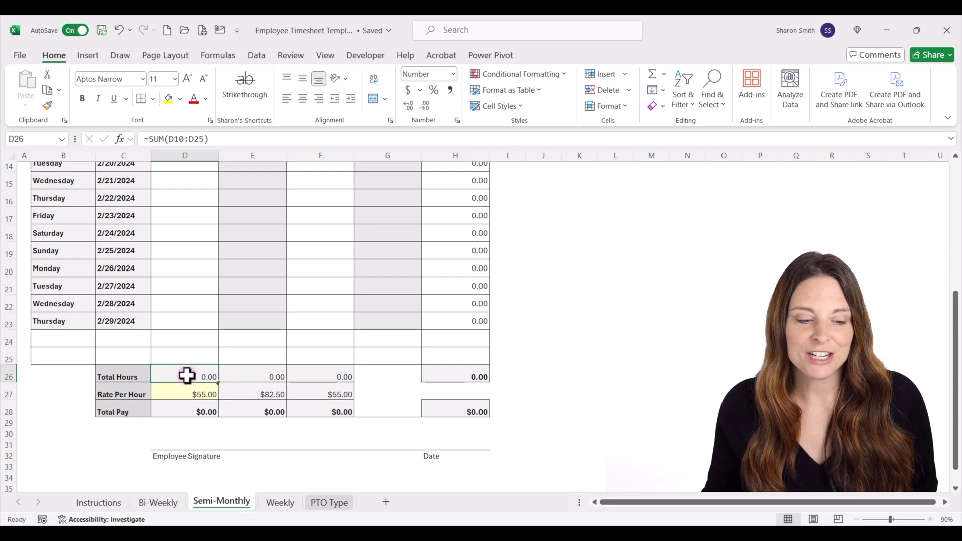
pyautogui.scroll(4, 187, 339)
pyautogui.scroll(4, 186, 300)
pyautogui.scroll(2, 177, 286)
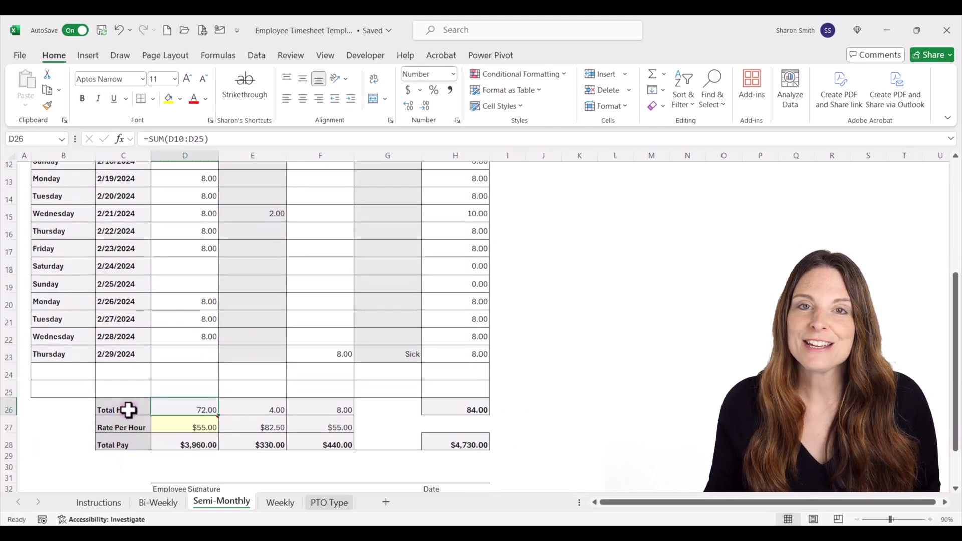
# Check the D28 and E28 hours-times-rate formulas and the $4,730.00 SUM in H28
pyautogui.click(165, 445)
pyautogui.doubleClick(164, 445)
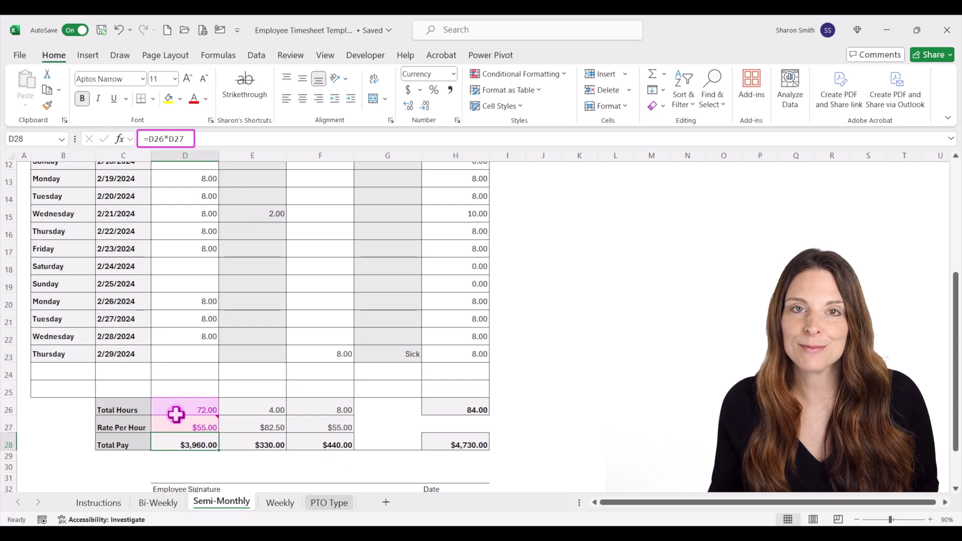
pyautogui.press('Escape')
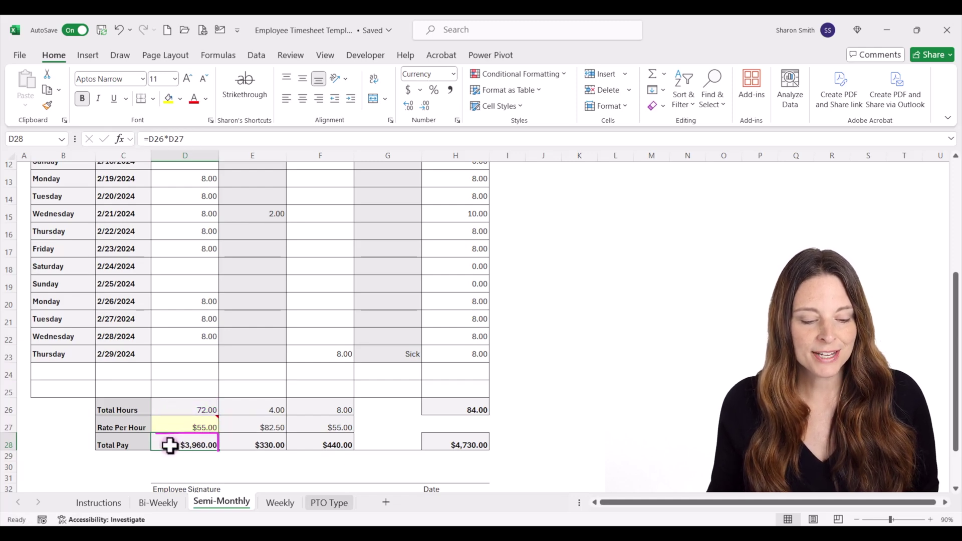
pyautogui.click(235, 445)
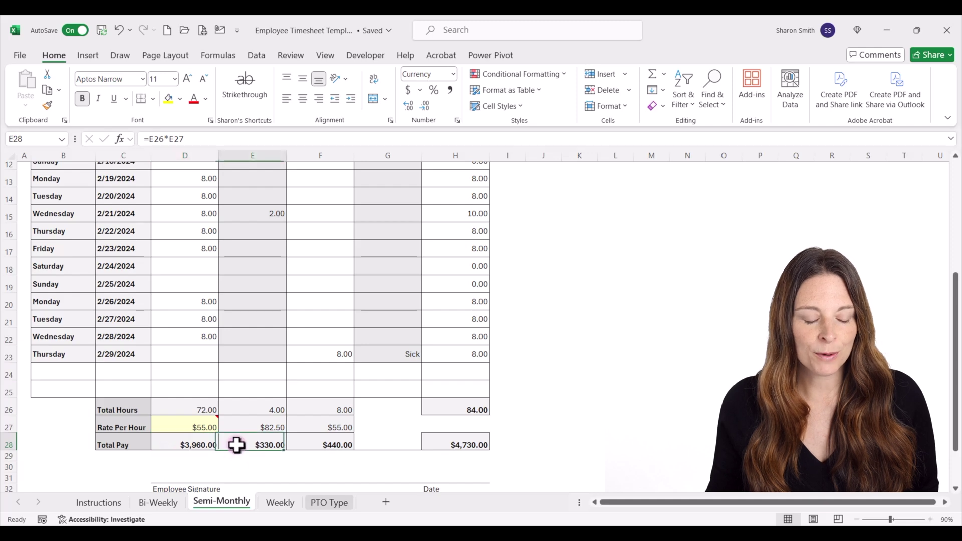
pyautogui.doubleClick(270, 445)
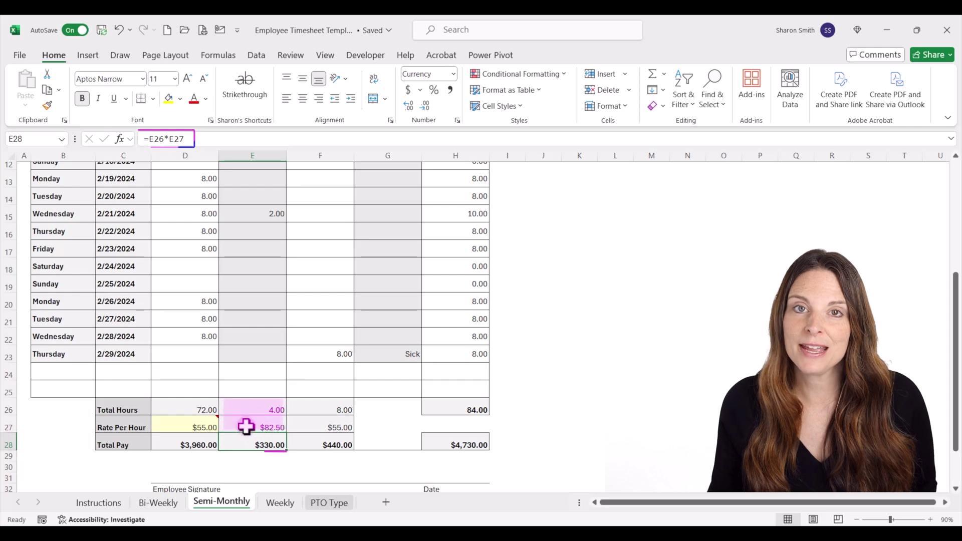
pyautogui.press('Escape')
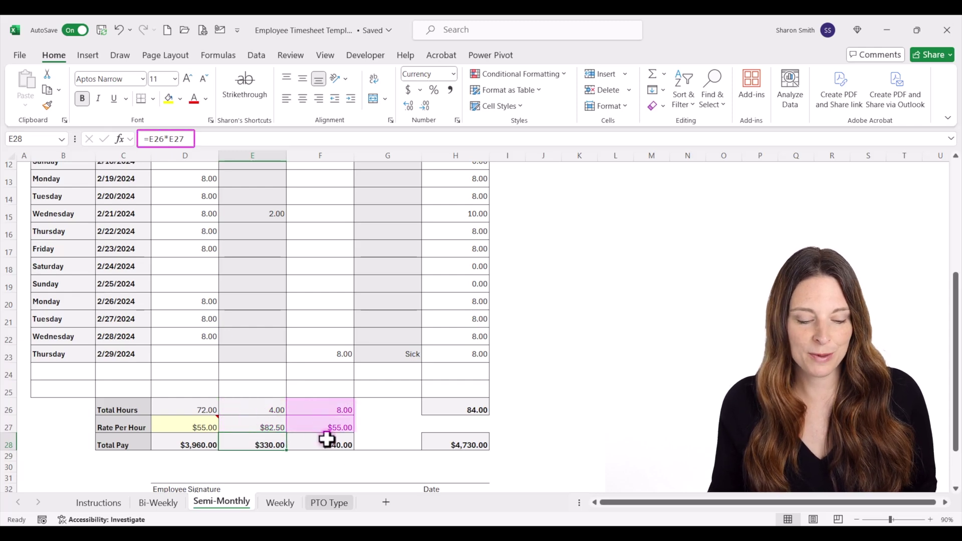
pyautogui.click(457, 445)
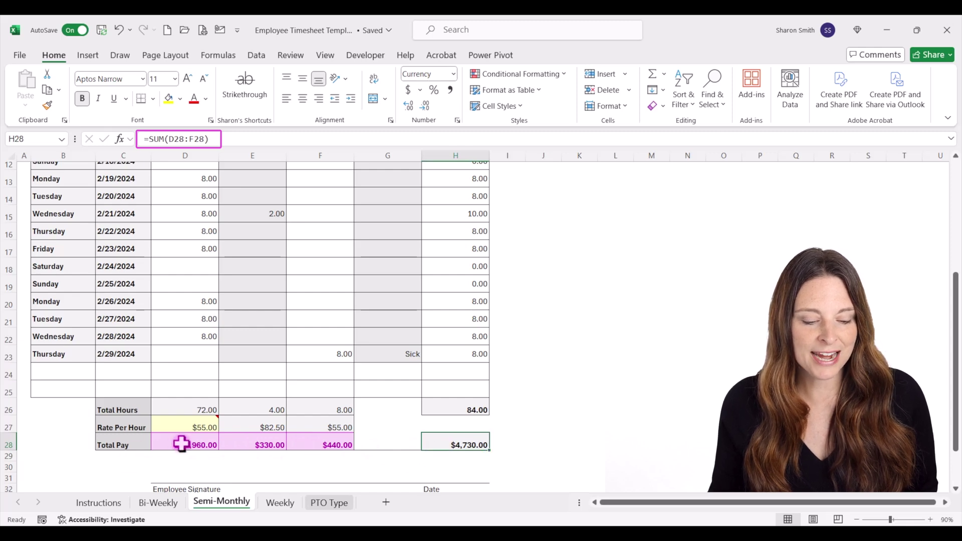
pyautogui.scroll(6, 511, 436)
pyautogui.scroll(6, 512, 436)
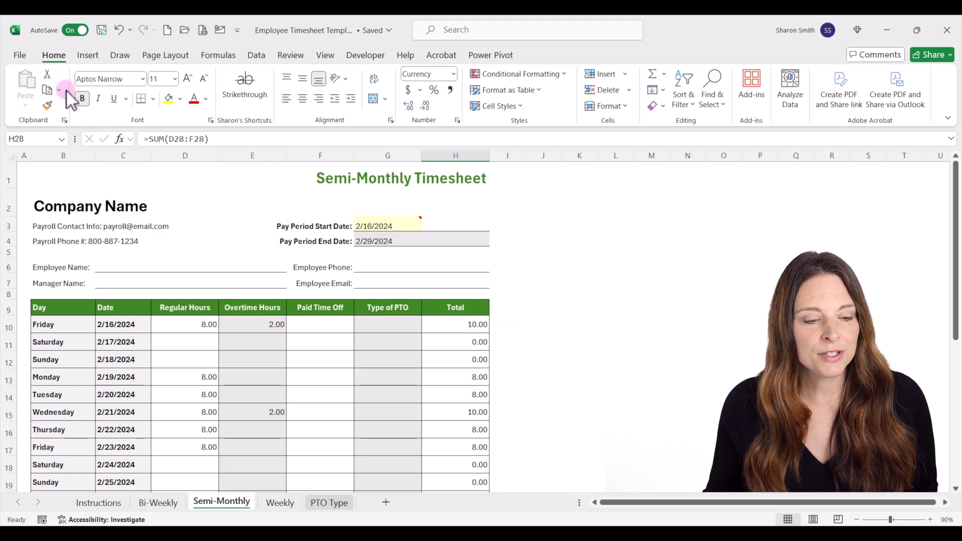
# Scale the Semi-Monthly sheet to fit 1 page wide by 1 page tall in Page Setup
pyautogui.click(166, 54)
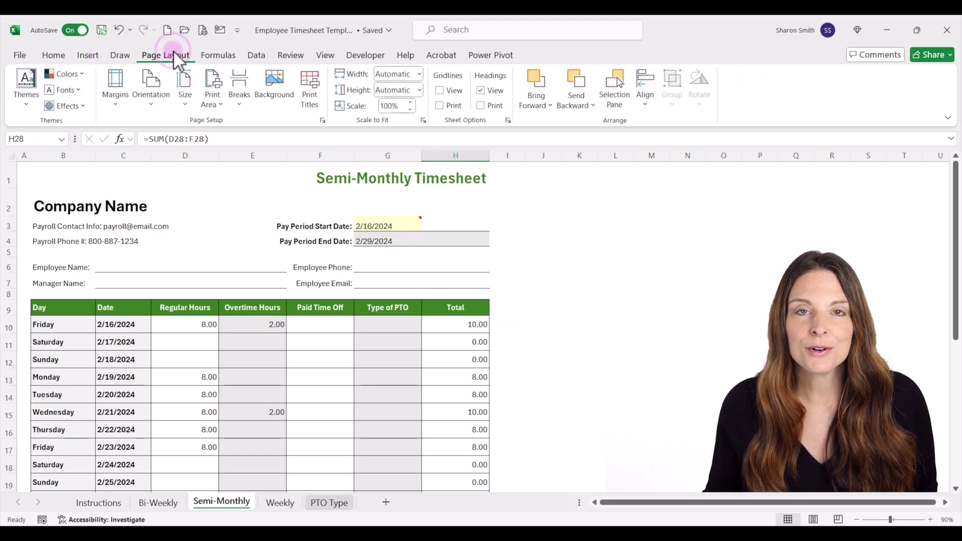
pyautogui.click(109, 110)
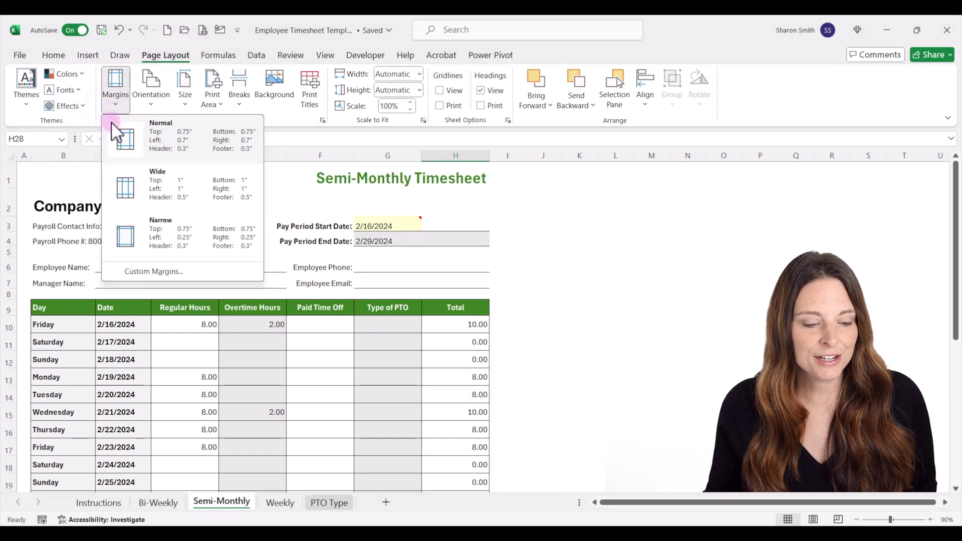
pyautogui.click(169, 275)
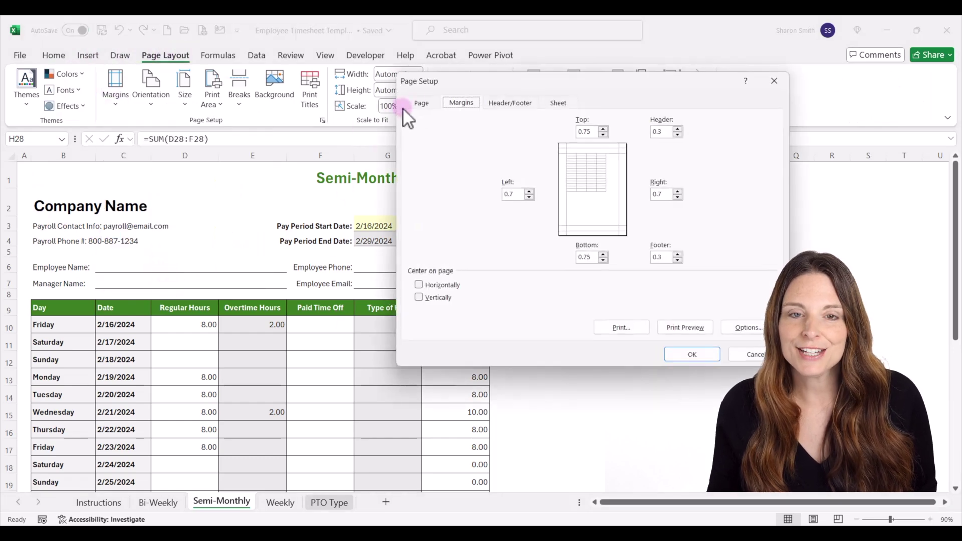
pyautogui.click(421, 104)
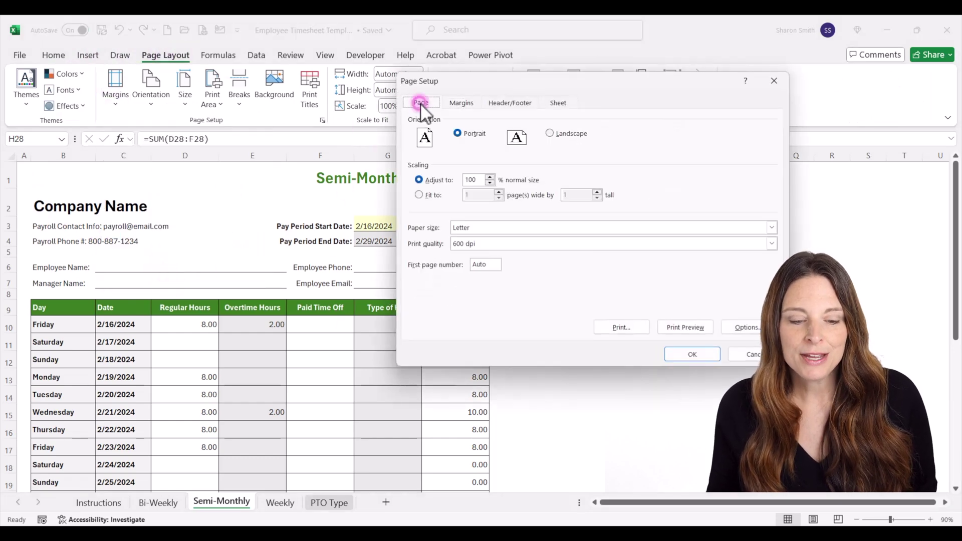
pyautogui.click(418, 195)
pyautogui.click(466, 195)
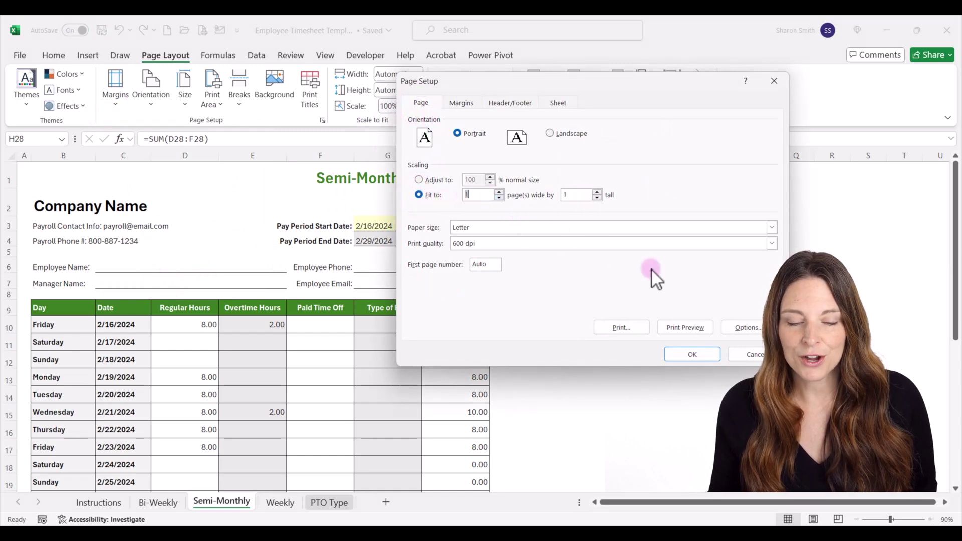
pyautogui.click(692, 354)
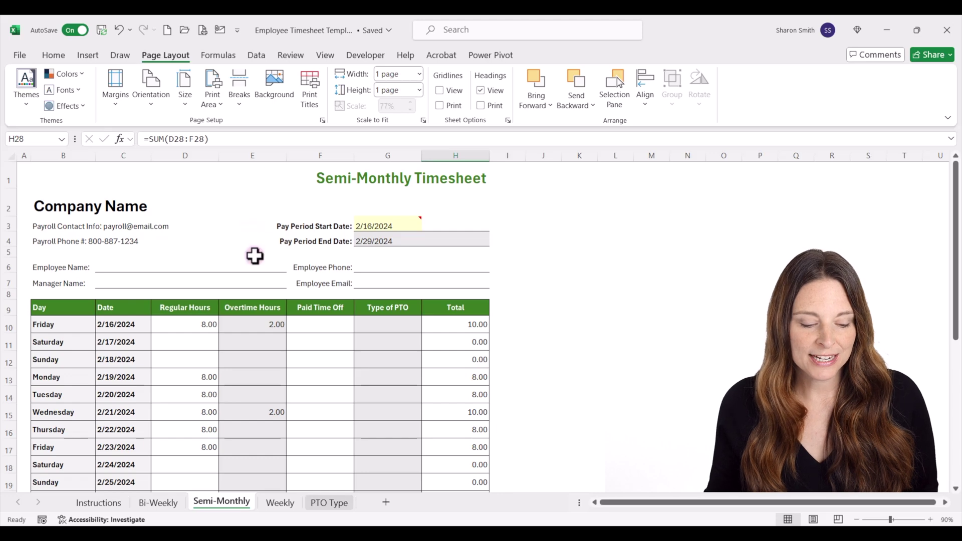
# Duplicate the Semi-Monthly tab at the end of the workbook, keeping the name Semi-Monthly (2)
pyautogui.rightClick(224, 504)
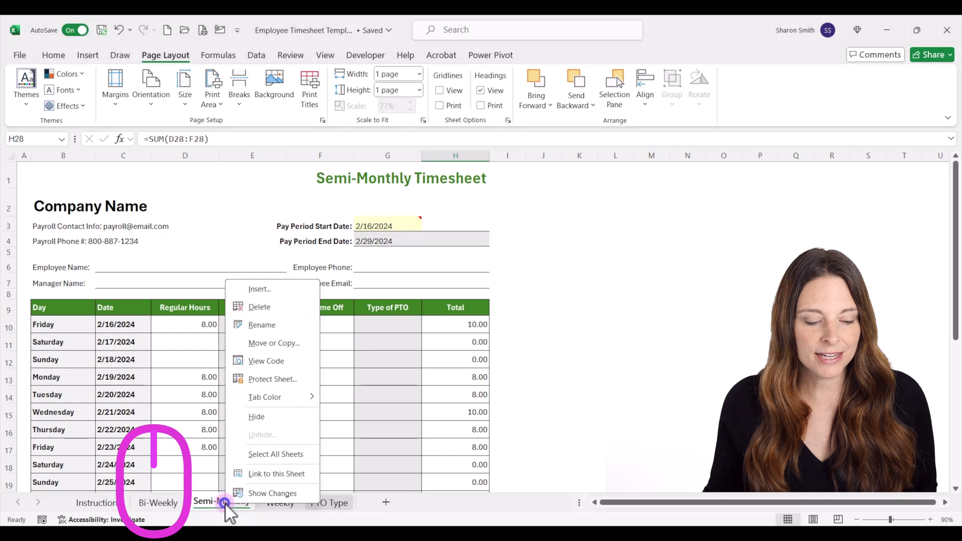
pyautogui.click(279, 346)
pyautogui.click(216, 385)
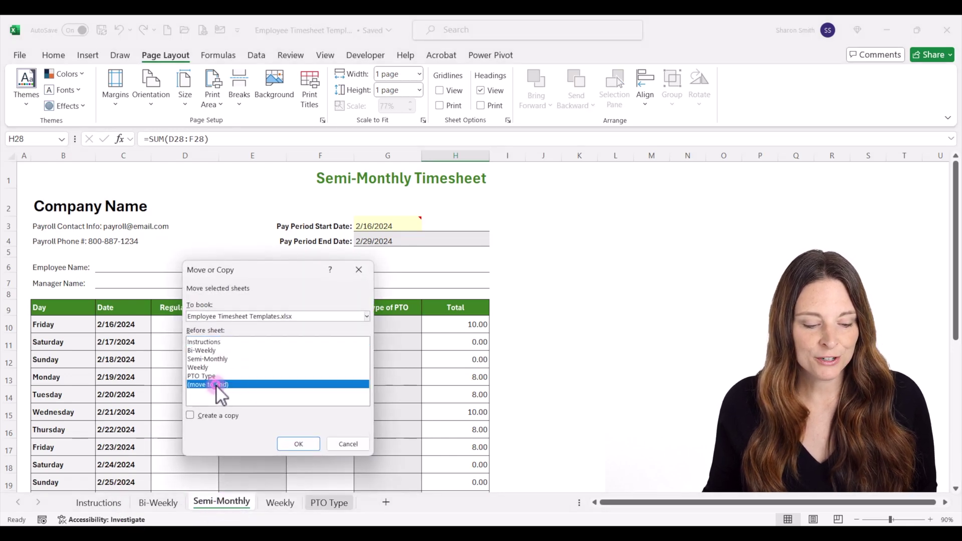
pyautogui.click(191, 416)
pyautogui.click(299, 443)
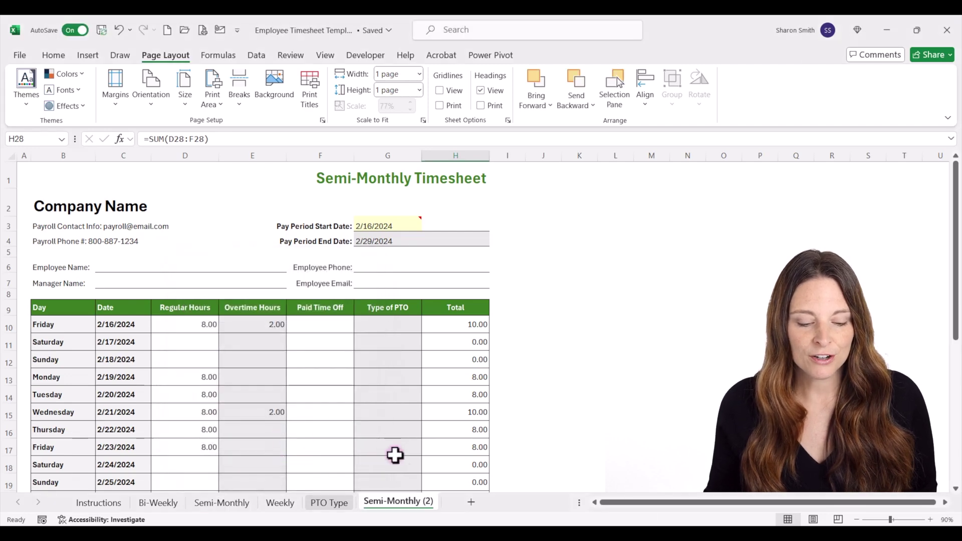
pyautogui.doubleClick(397, 501)
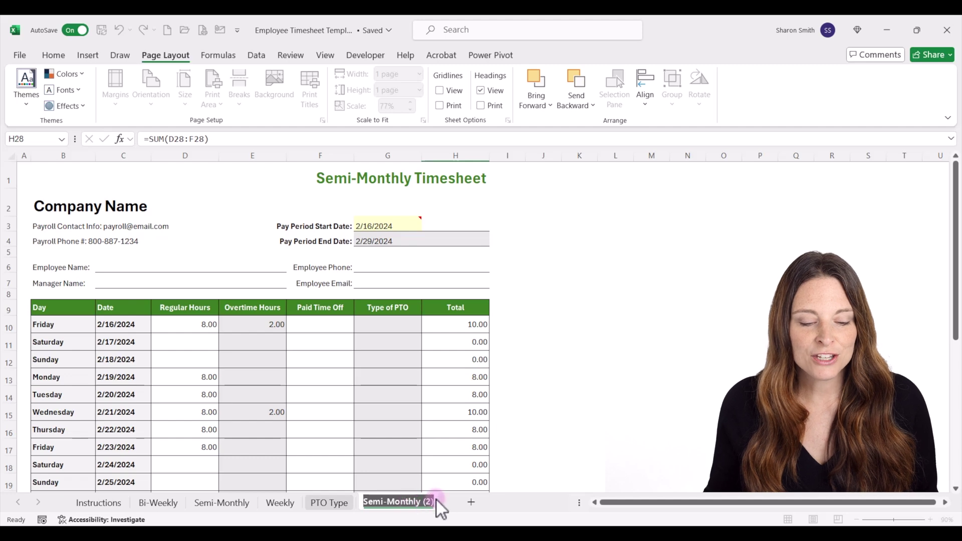
pyautogui.click(397, 226)
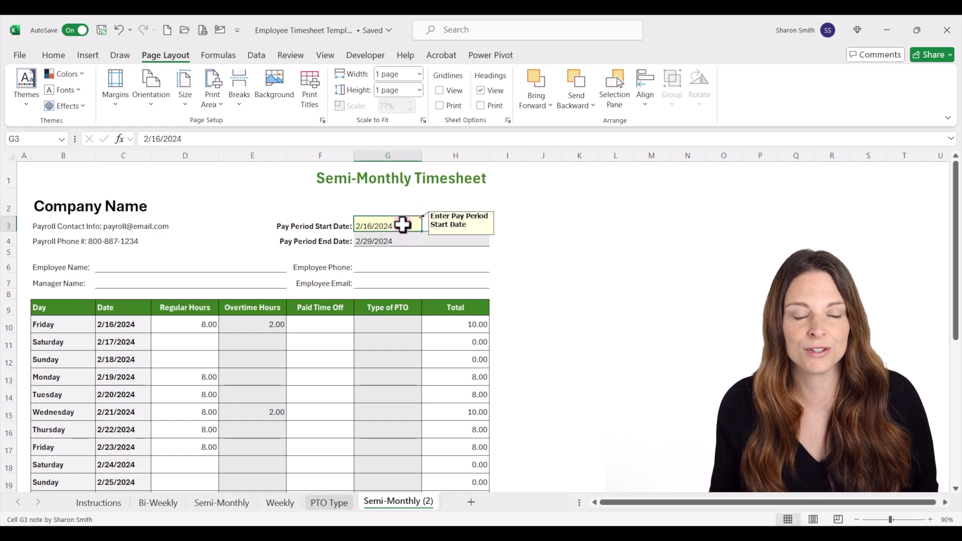
# Select and hide the PTO Type sheet
pyautogui.click(328, 502)
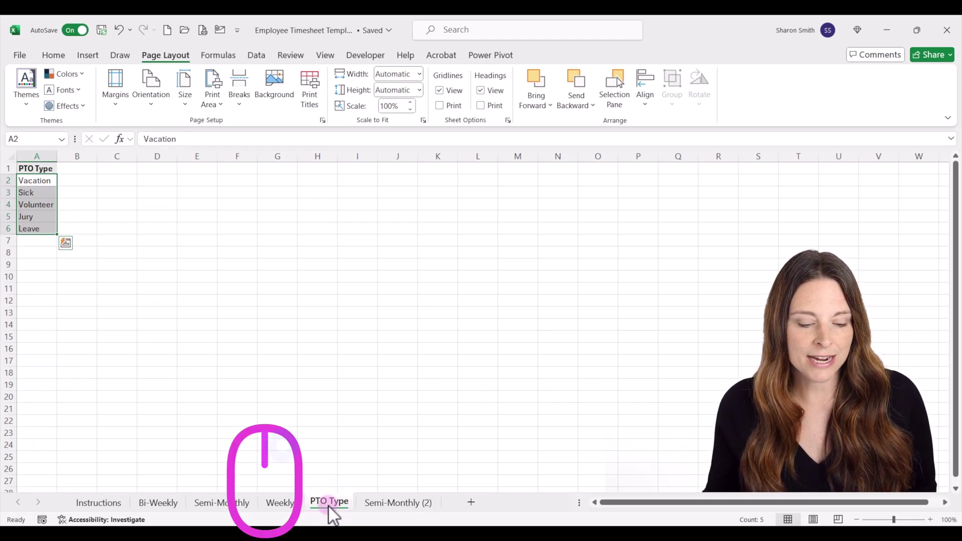
pyautogui.rightClick(329, 502)
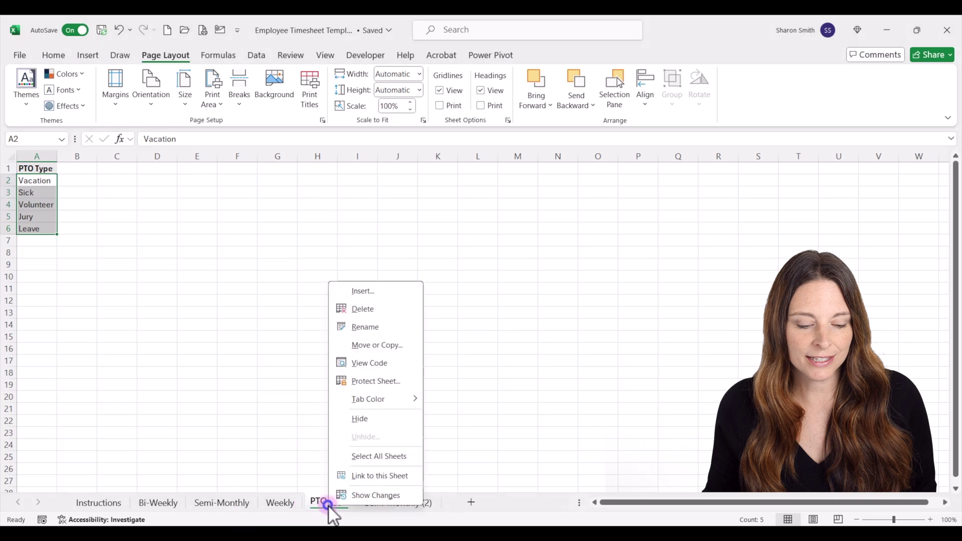
pyautogui.click(360, 418)
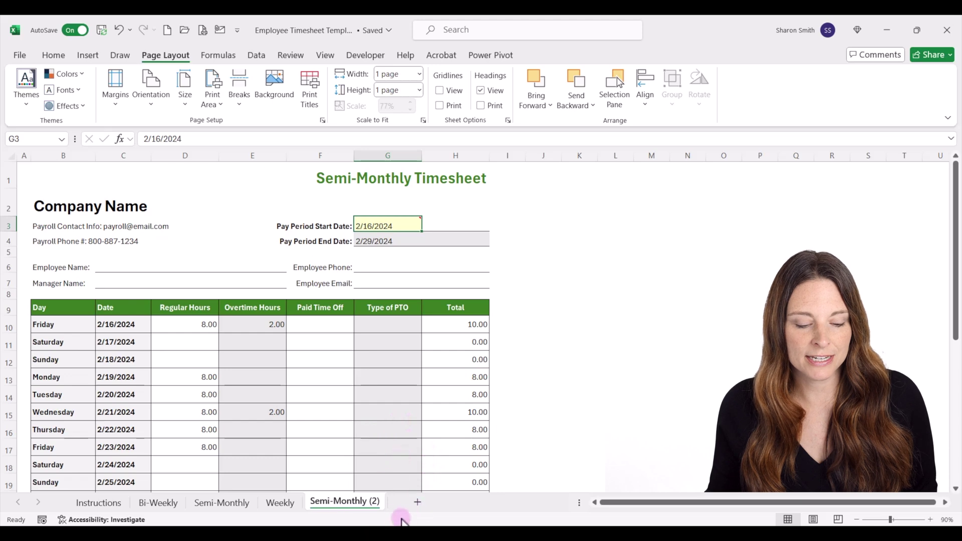
# Unhide the PTO Type sheet, then bring up the Weekly timesheet
pyautogui.rightClick(361, 502)
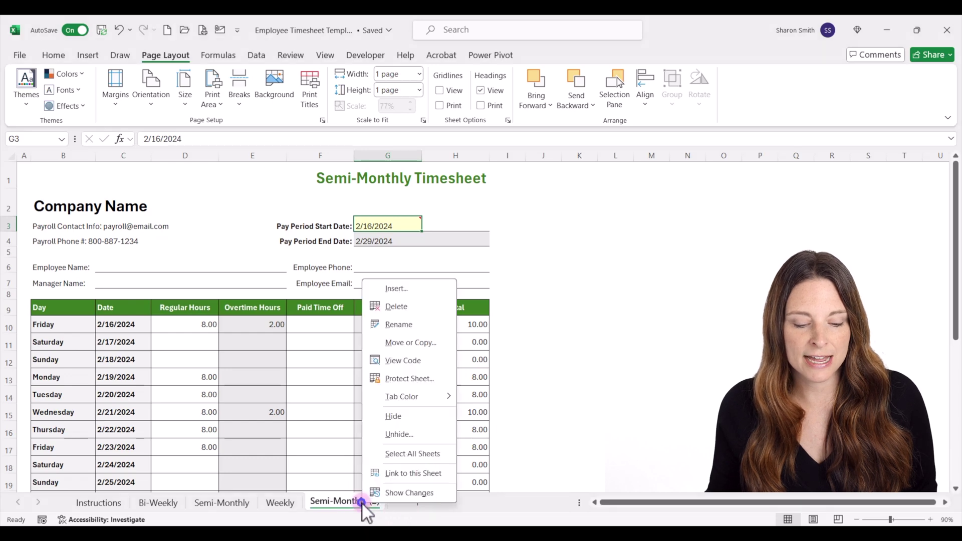
pyautogui.click(403, 437)
pyautogui.click(425, 476)
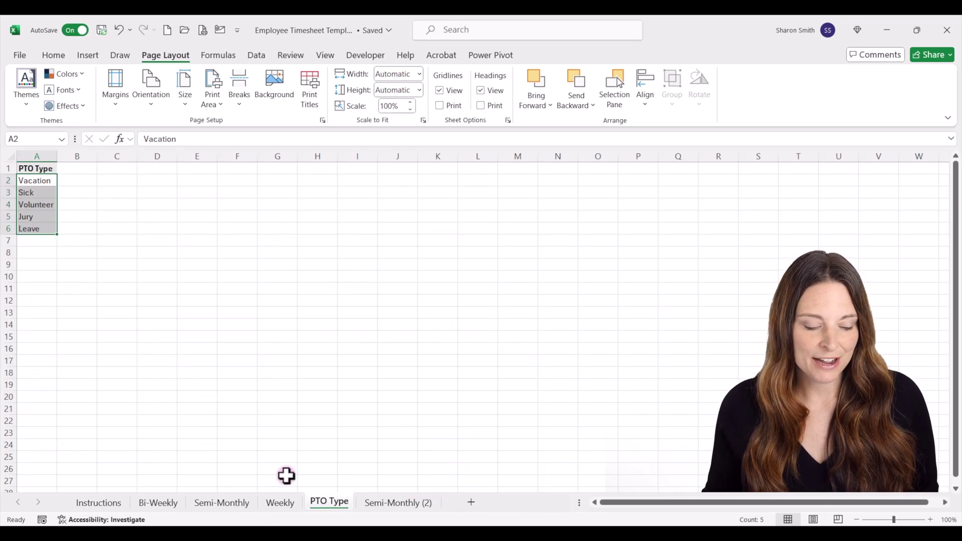
pyautogui.click(279, 503)
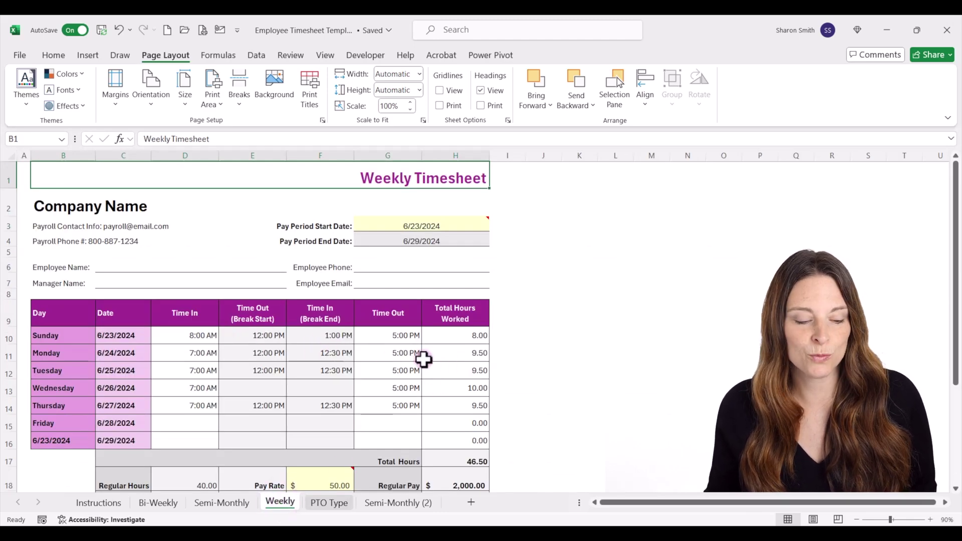
pyautogui.scroll(-2, 188, 459)
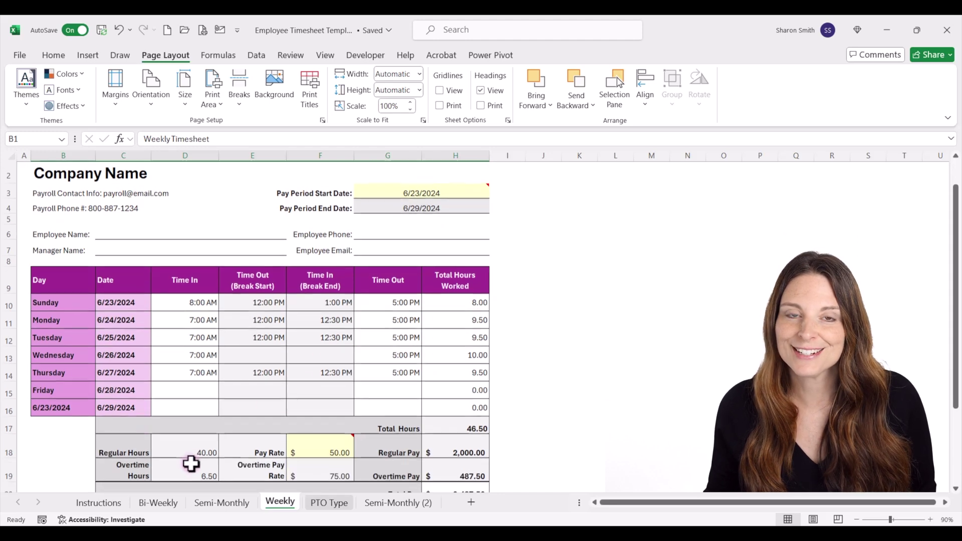
# Switch to the Bi-Weekly timesheet starting 7/22/2024
pyautogui.click(158, 502)
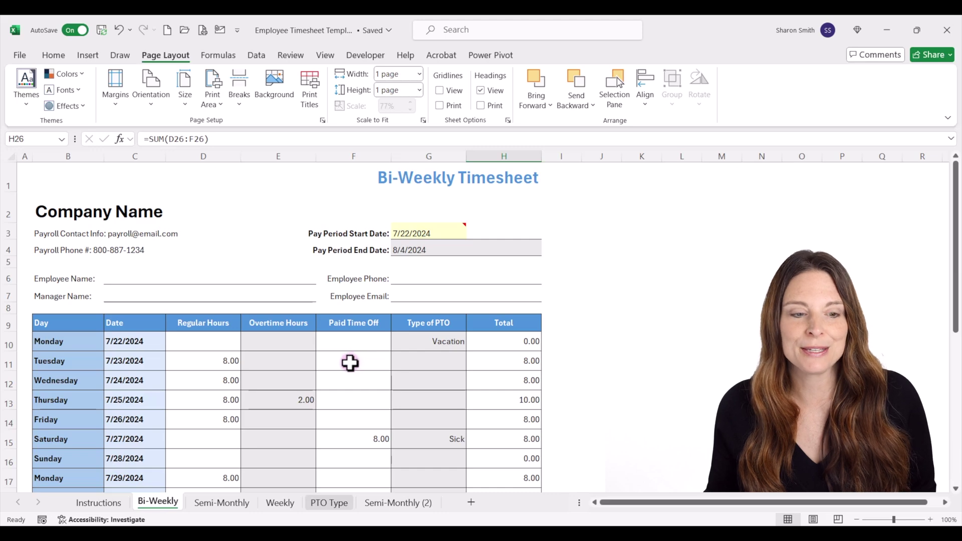